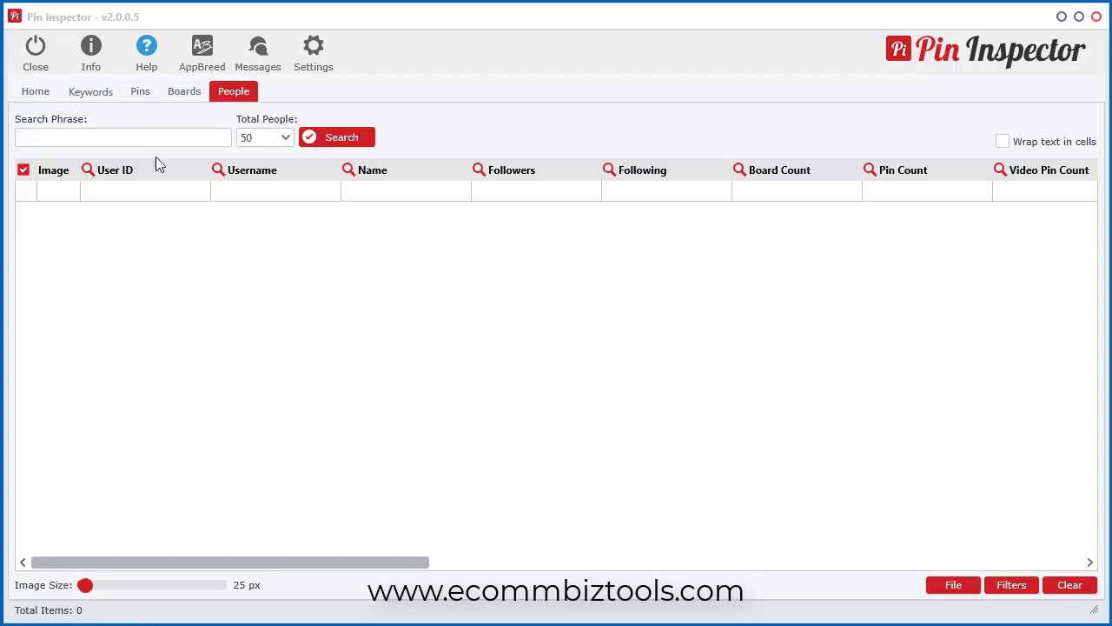
Search for people with the phrase "fun", with the total people limit at 50
left_click(55, 139)
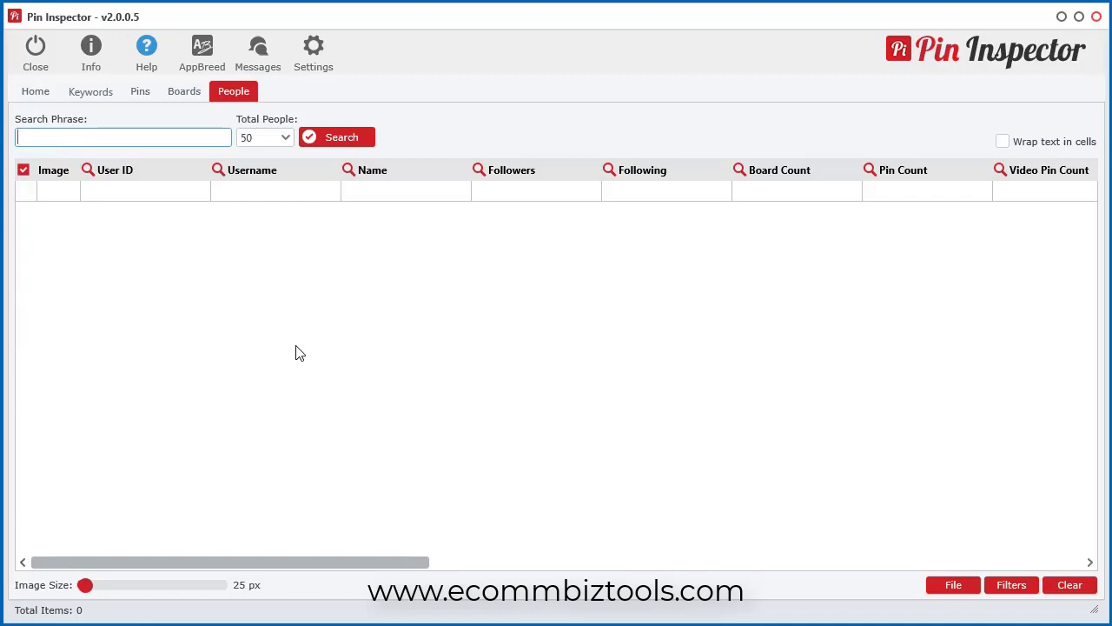
type("fun")
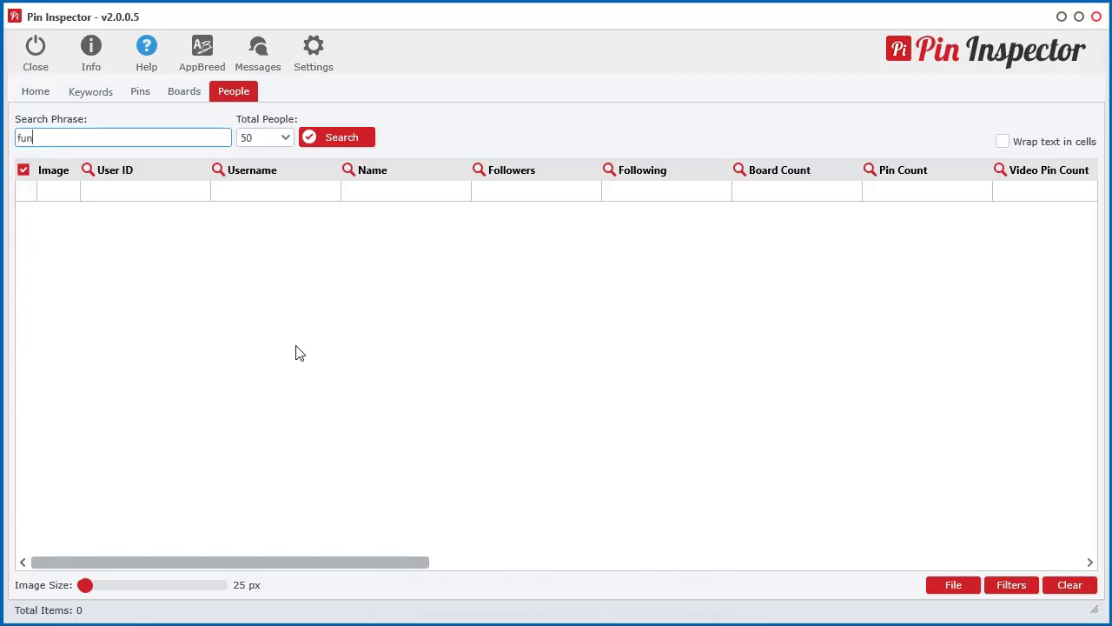
left_click(354, 148)
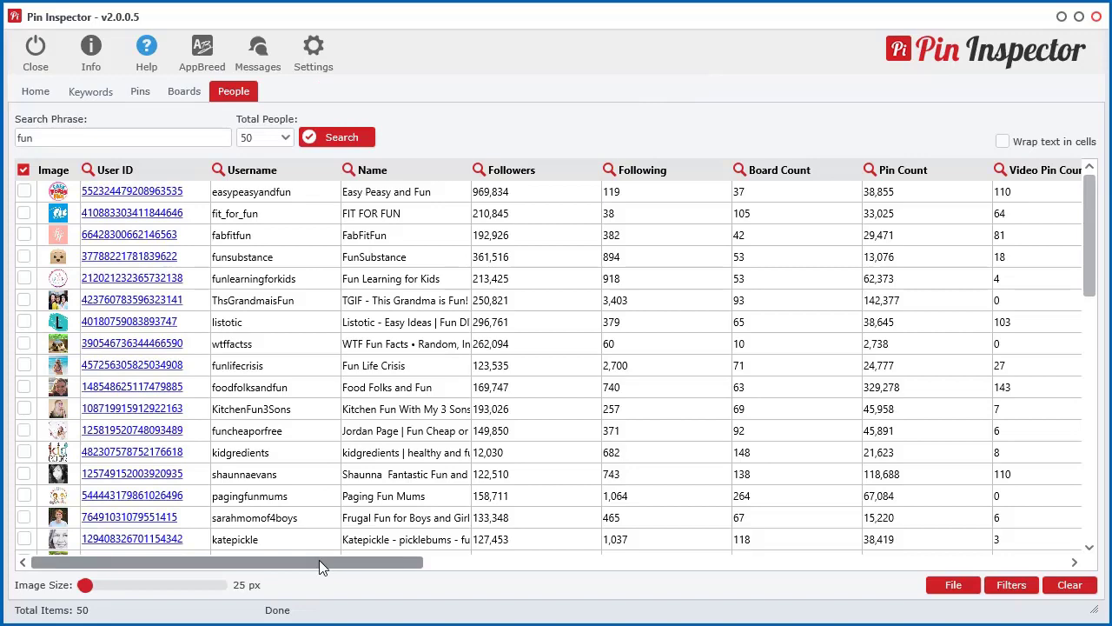
Examine the people results' follower, following, board, pin, video pin, store pin and interest counts
left_click_drag(319, 564, 449, 579)
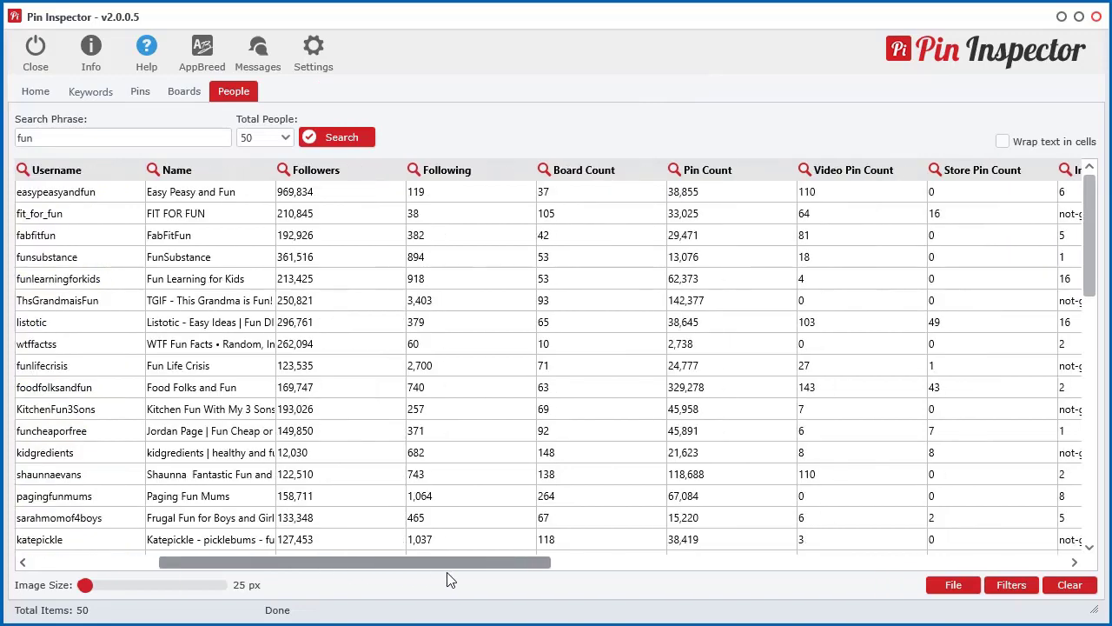
left_click(324, 191)
left_click(485, 193)
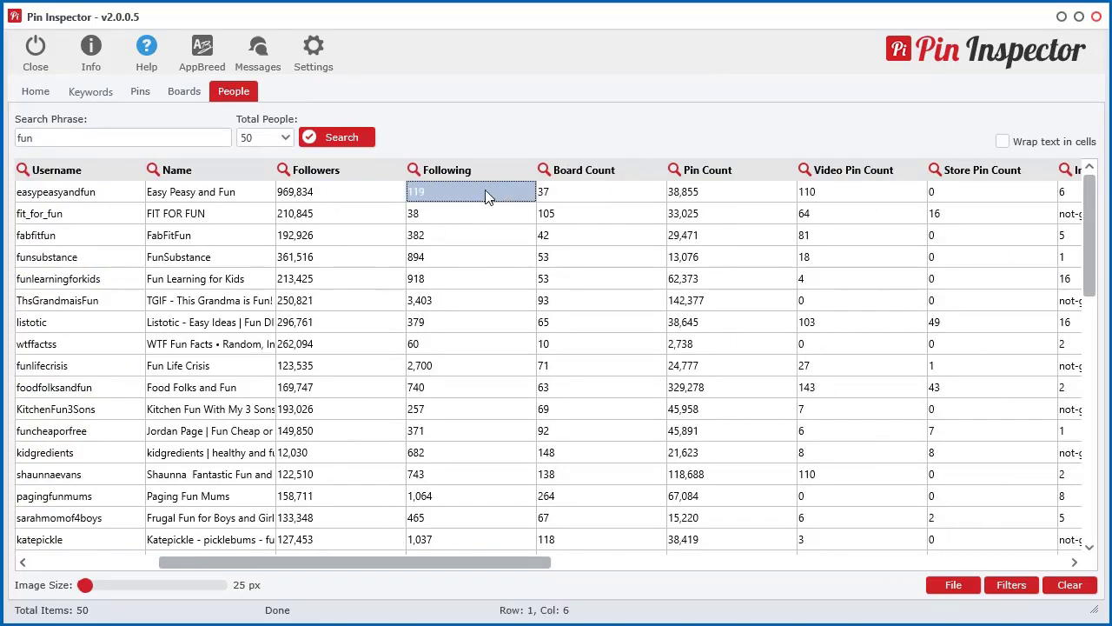
left_click(609, 186)
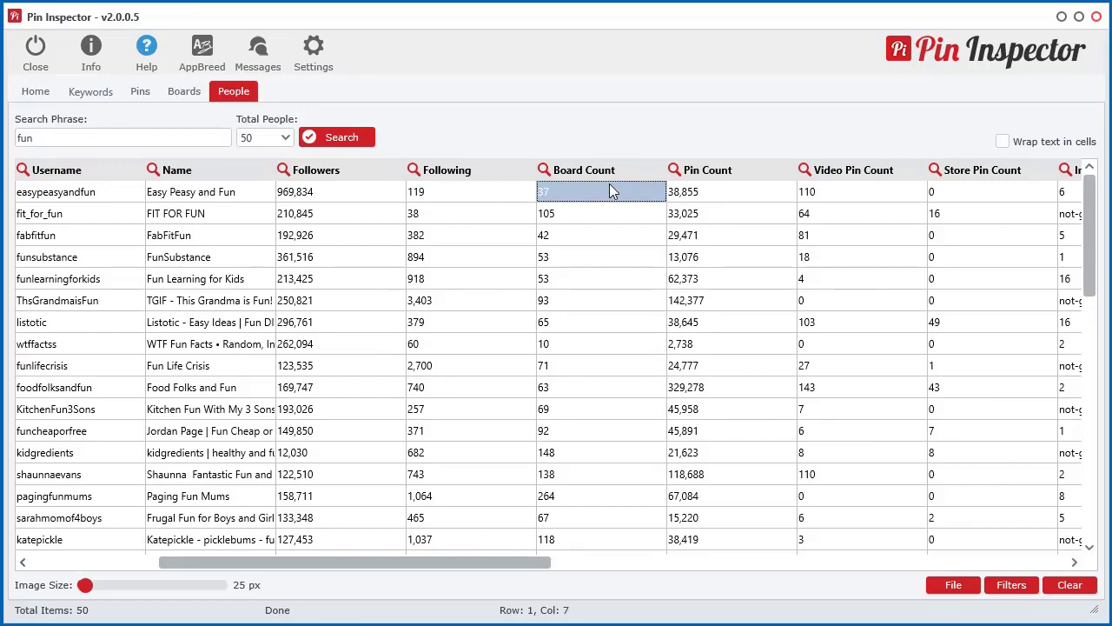
left_click(737, 187)
left_click(866, 191)
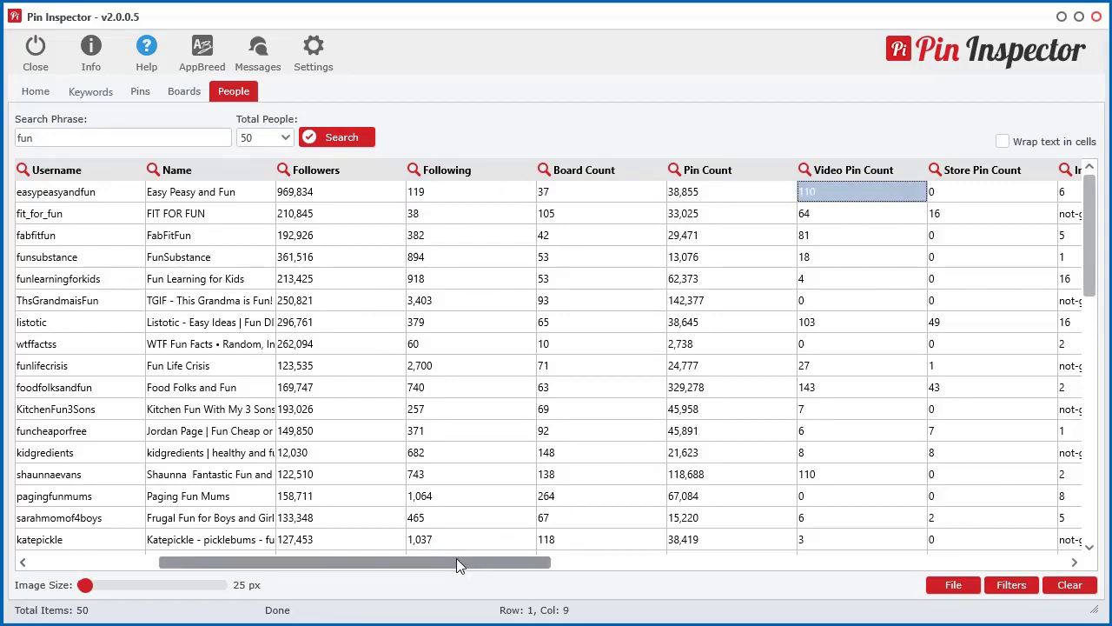
left_click_drag(456, 558, 680, 555)
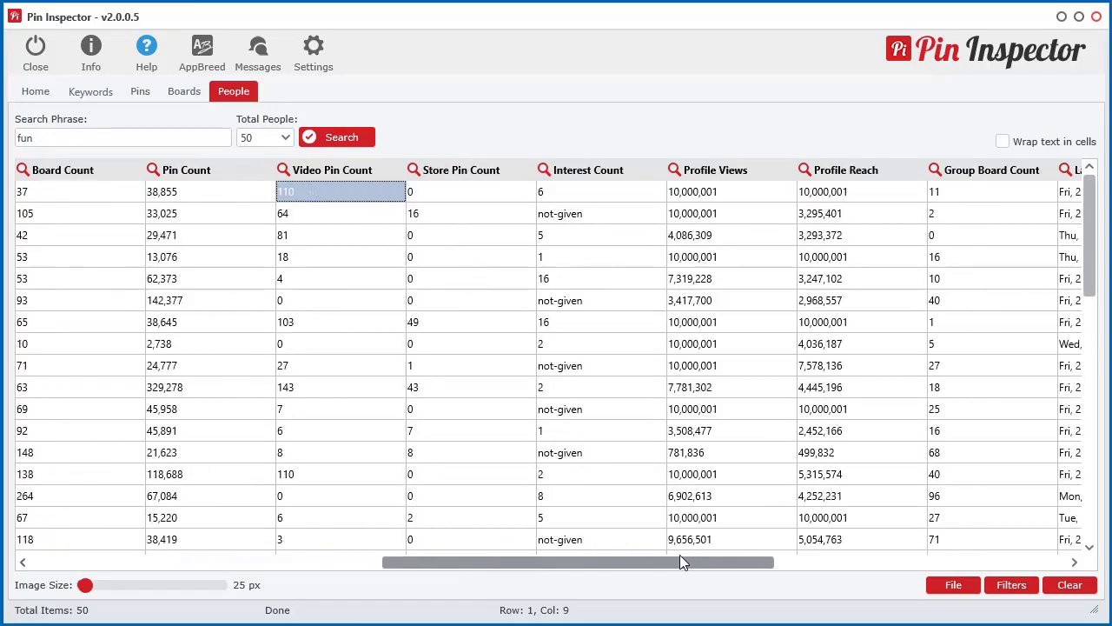
left_click(454, 187)
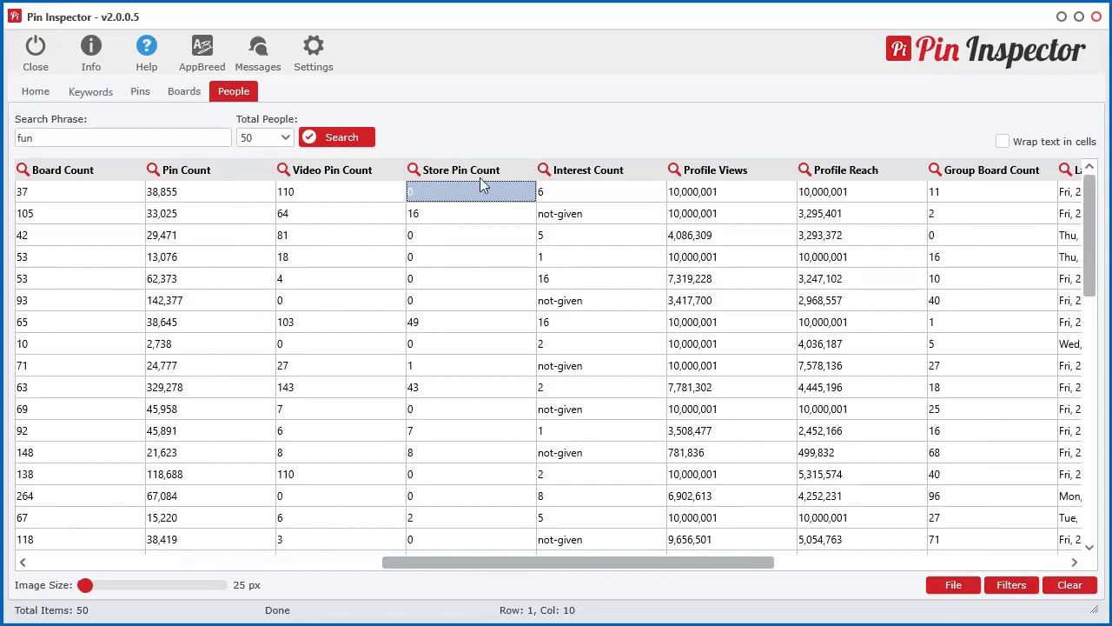
left_click(607, 191)
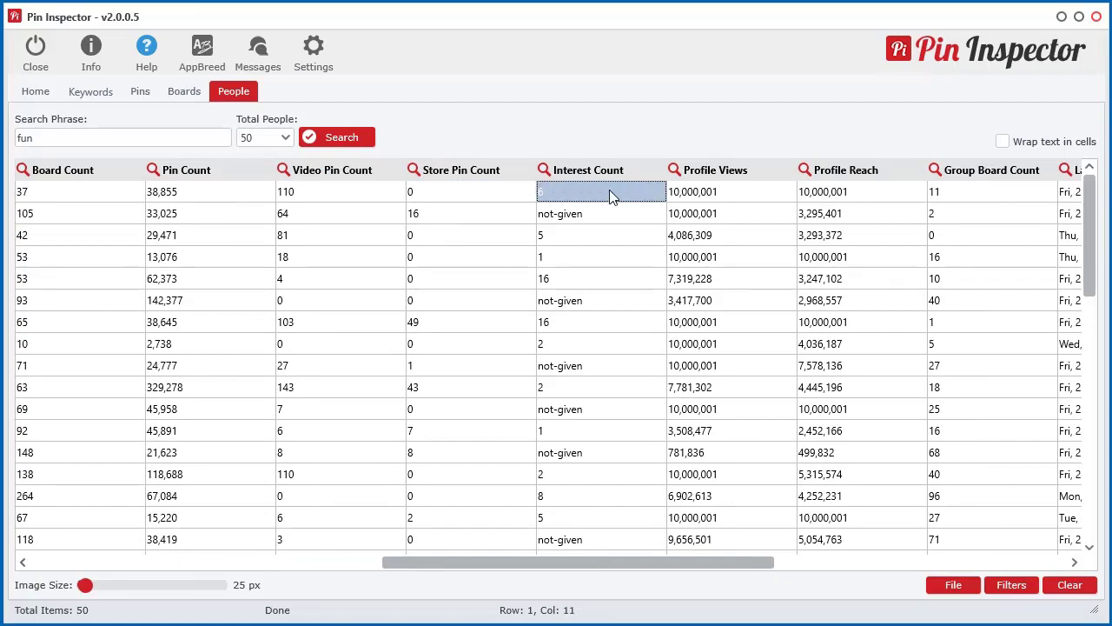
left_click_drag(613, 562, 701, 566)
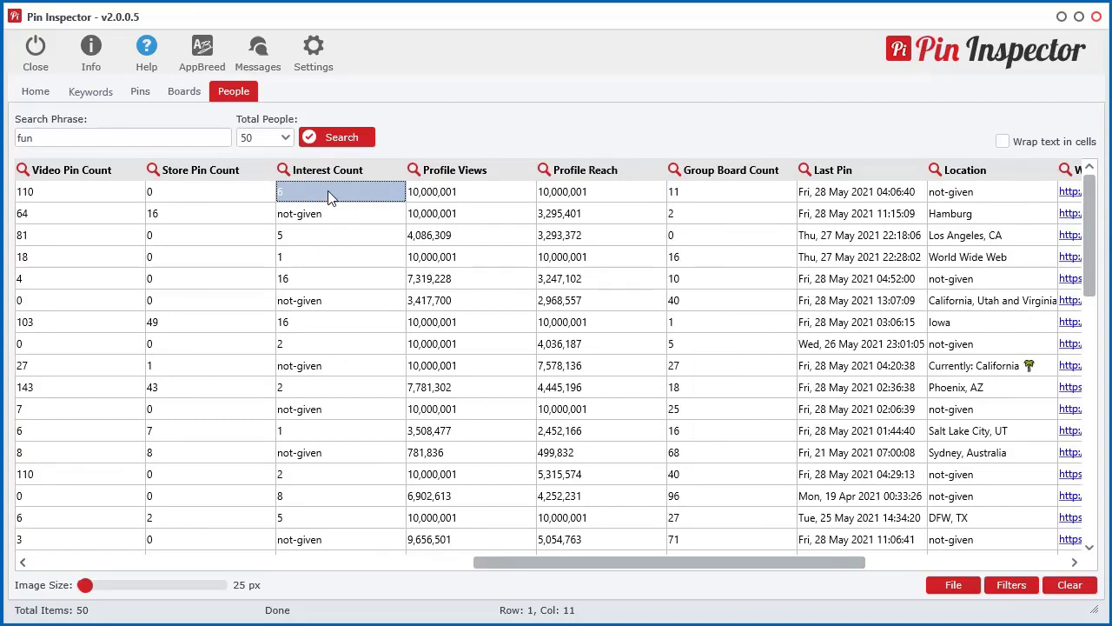
Compare the Profile Views and Profile Reach values of the first few people in the results
left_click(504, 193)
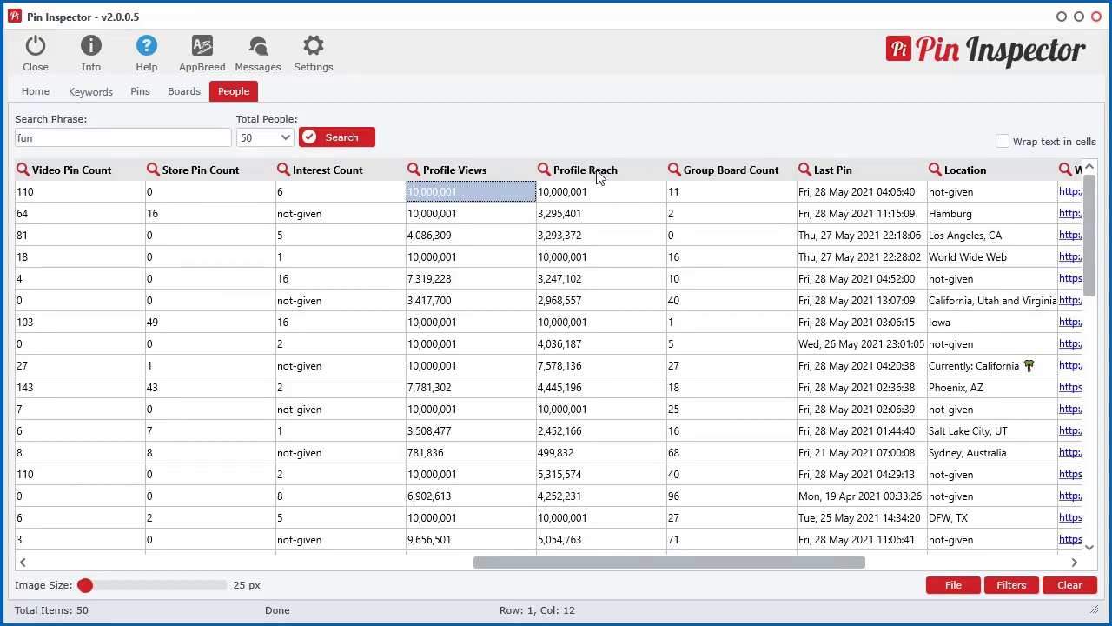
left_click(583, 216)
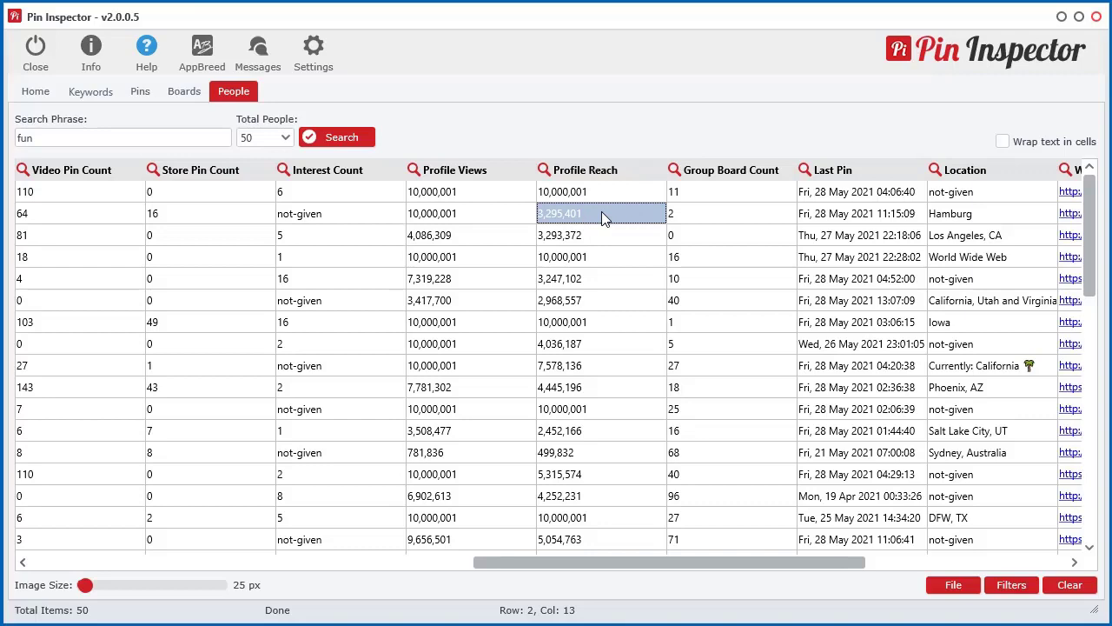
left_click(461, 236)
left_click(567, 241)
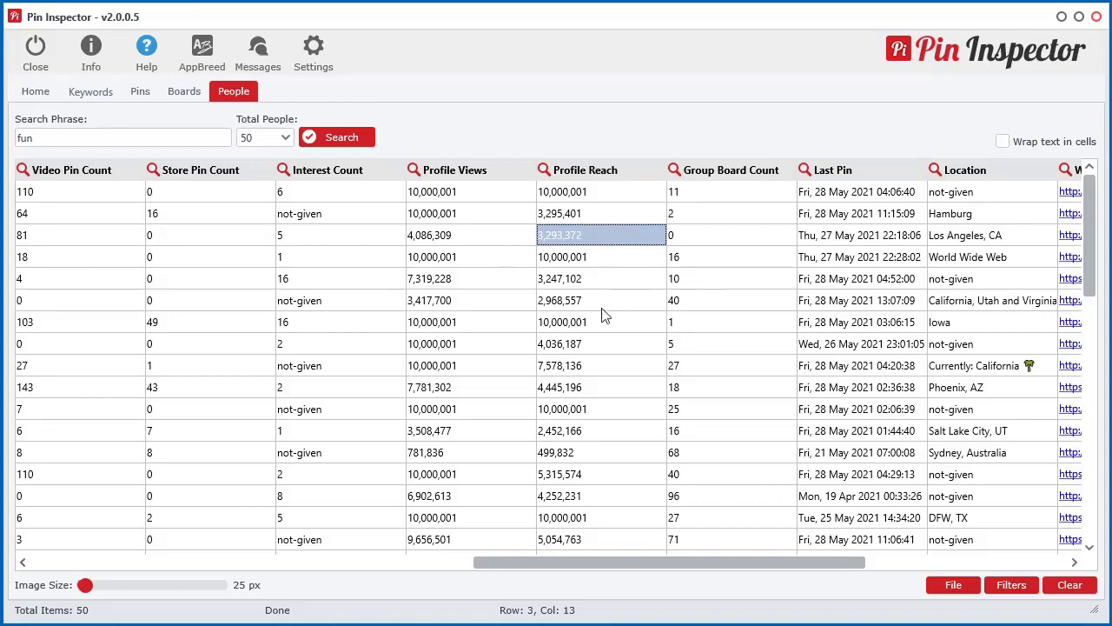
left_click(456, 256)
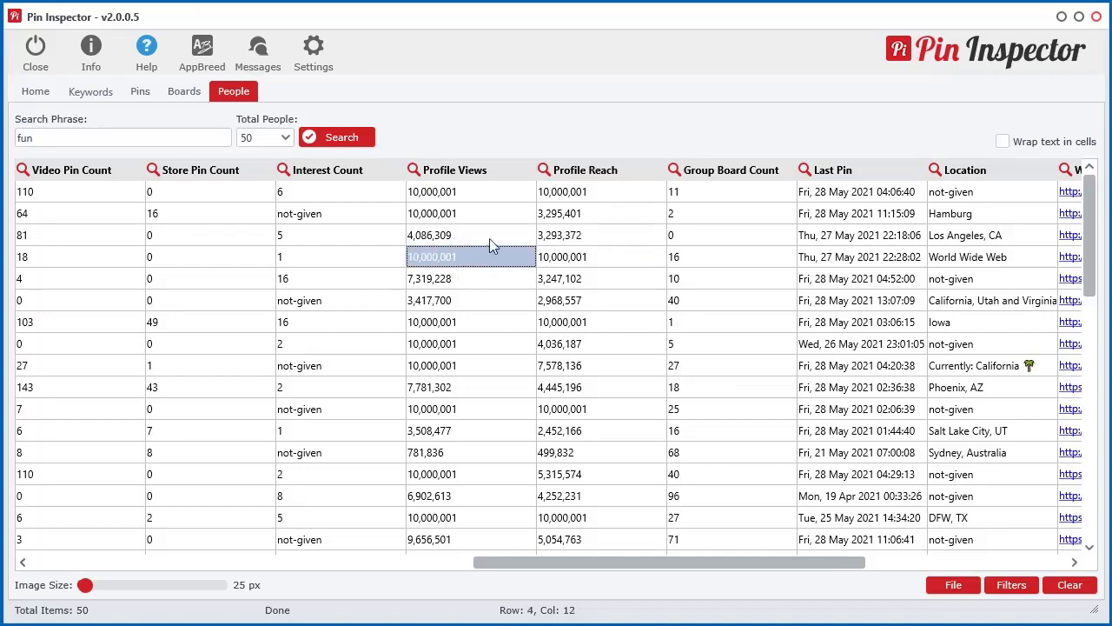
left_click(449, 193)
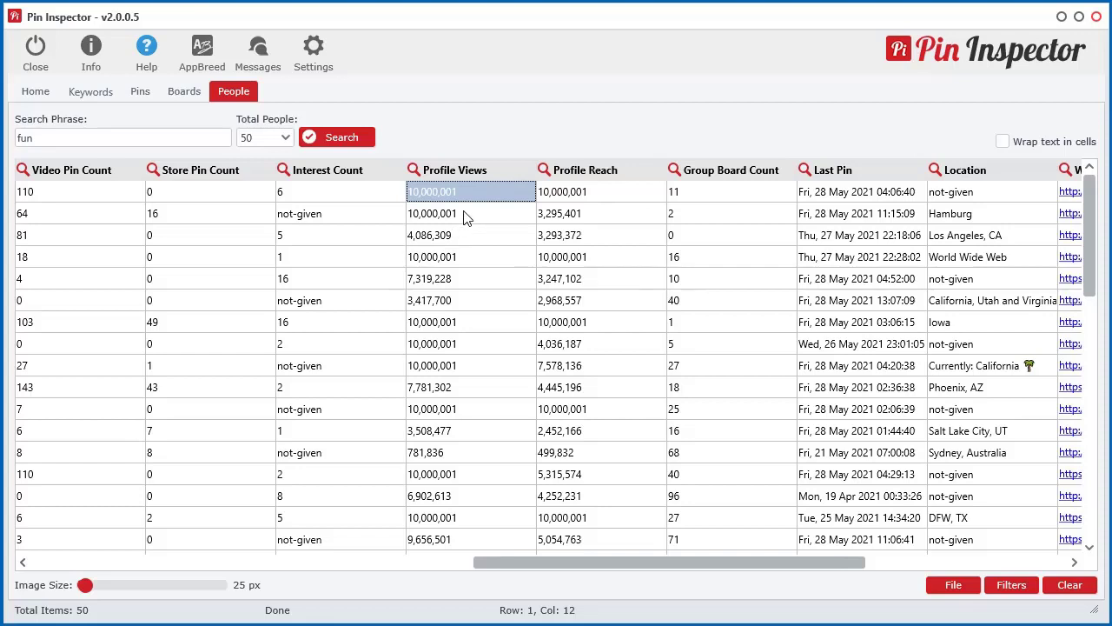
left_click(628, 210)
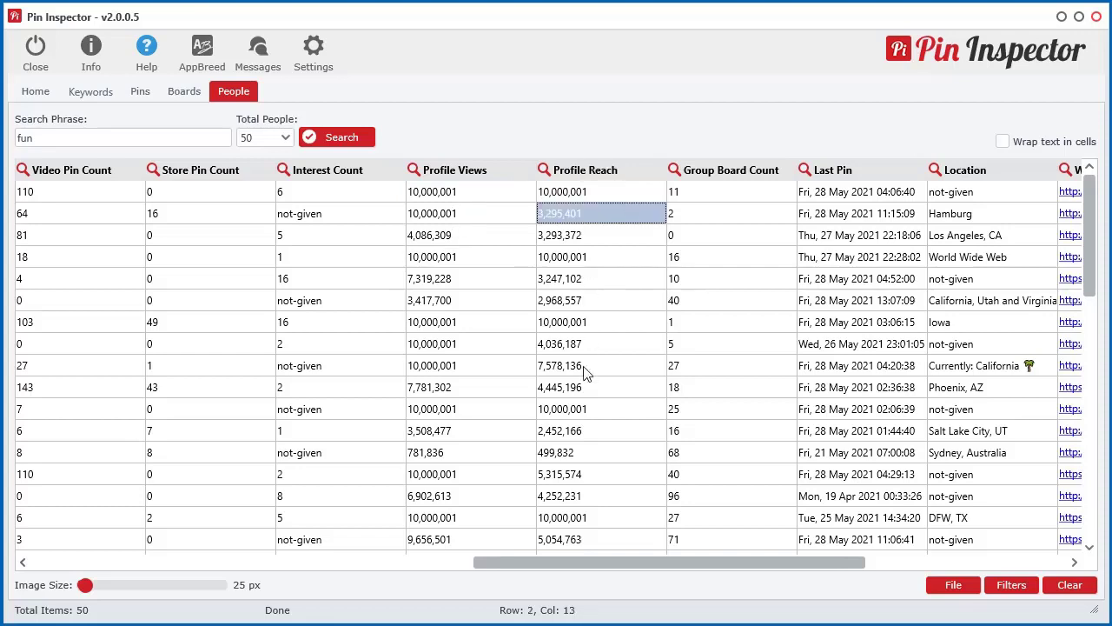
Sort the people results by Profile Reach in both directions, finishing with the highest reach first
left_click(597, 173)
left_click(597, 173)
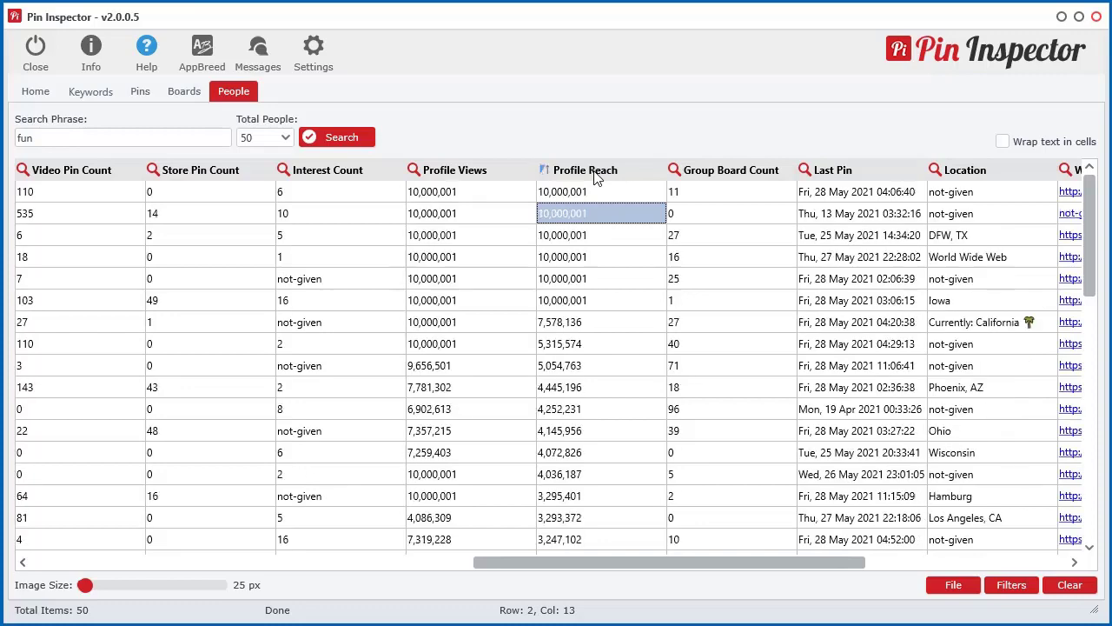
left_click(729, 191)
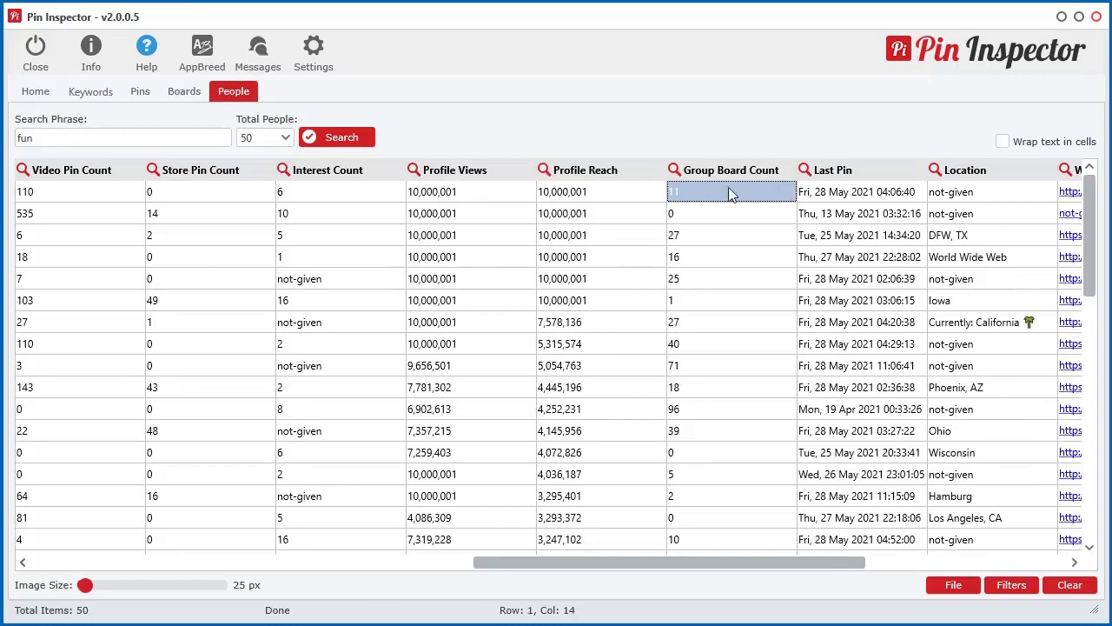
left_click(601, 171)
left_click(557, 200)
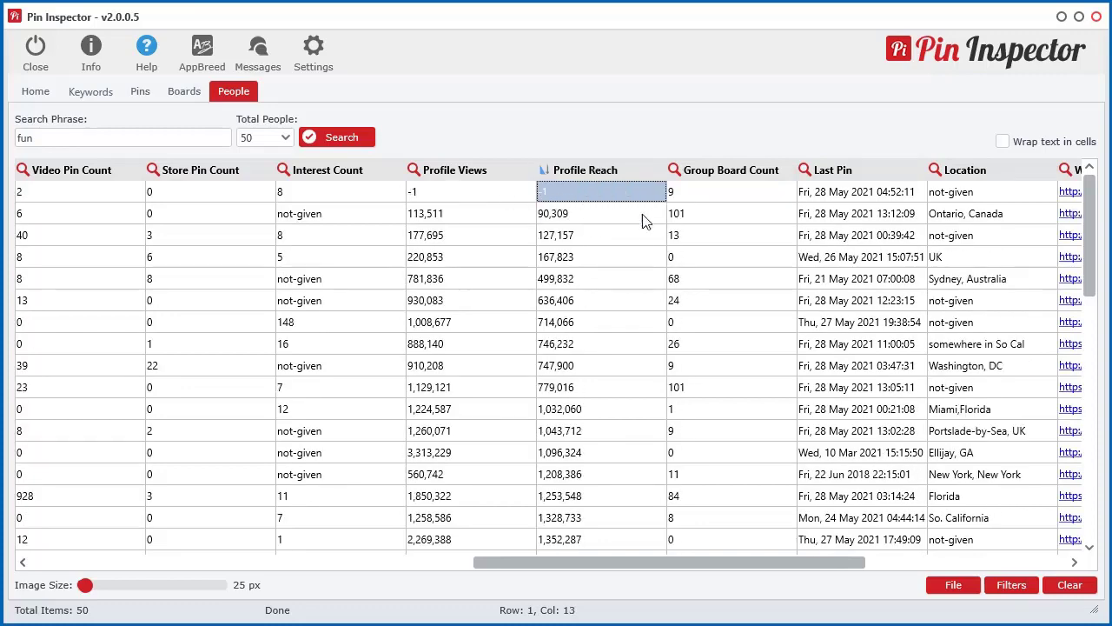
left_click(602, 235)
left_click(604, 174)
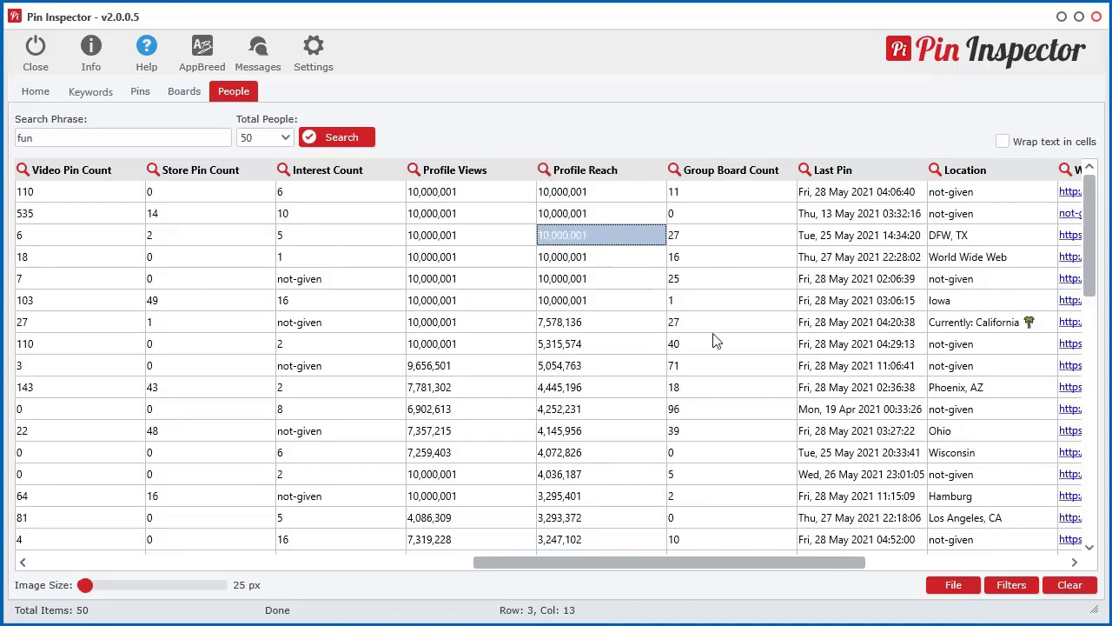
Review the remaining profile columns through About, and sort the people results by Pin Count, highest first
left_click_drag(648, 562, 739, 562)
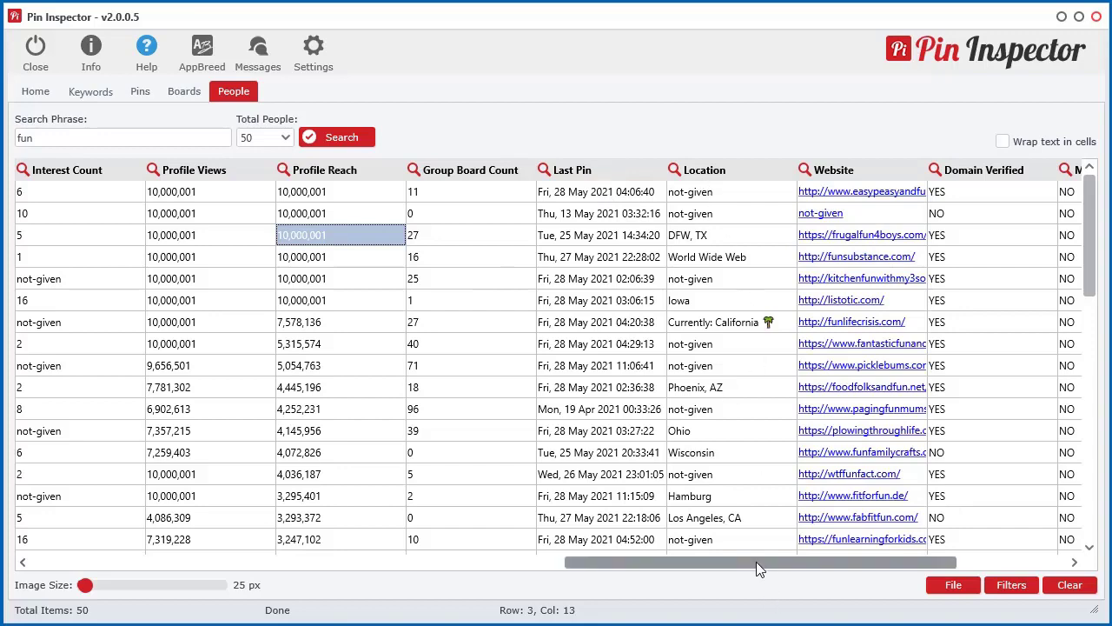
left_click_drag(756, 561, 883, 563)
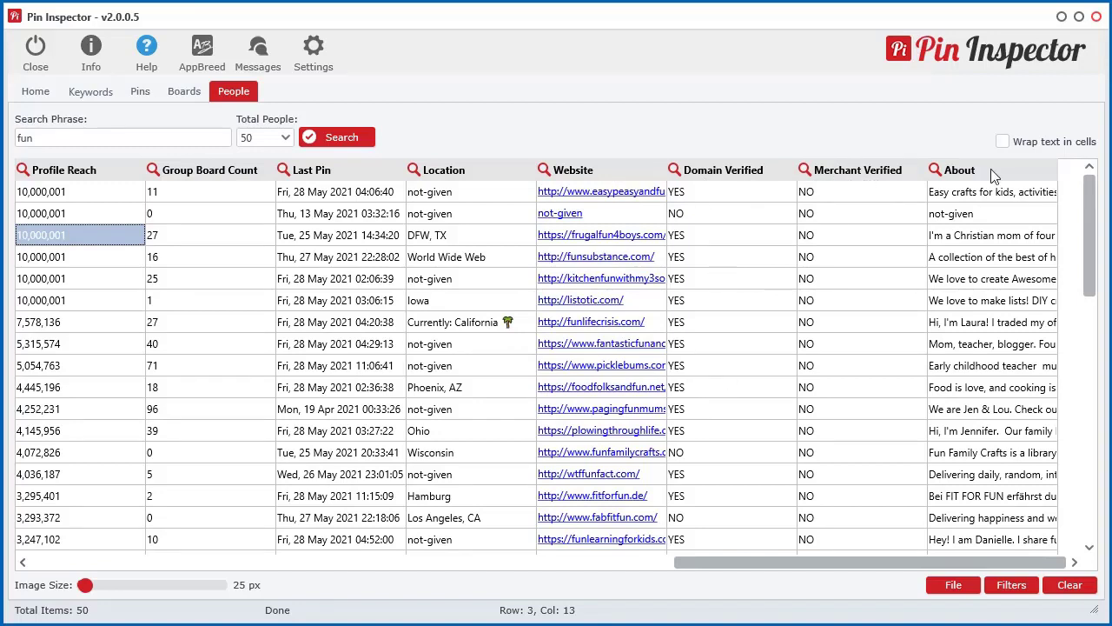
left_click_drag(929, 563, 474, 577)
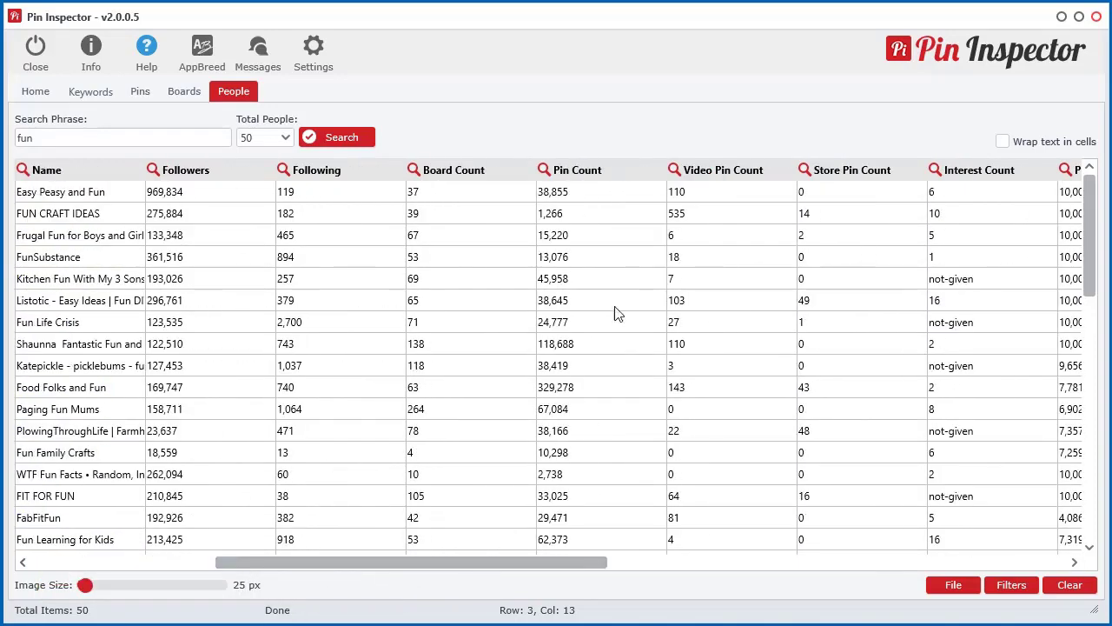
left_click(596, 174)
left_click(596, 174)
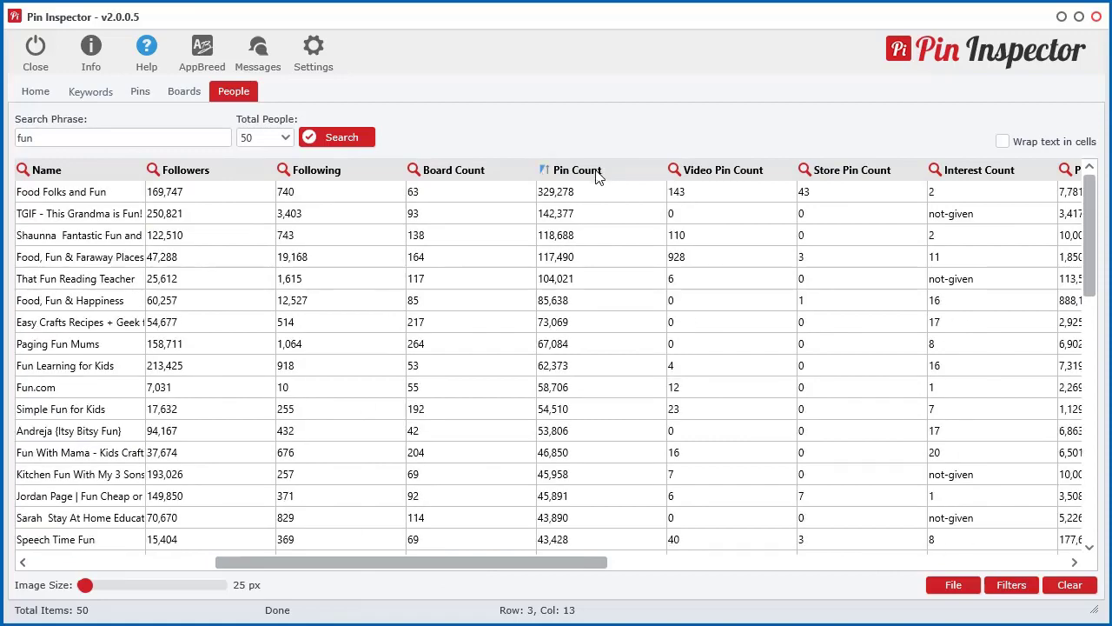
Analyze the pins of the user with the highest pin count, extracting 50 pins
left_click(600, 193)
mouse_move(548, 560)
left_mouse_down()
mouse_move(435, 554)
mouse_move(542, 559)
left_mouse_up()
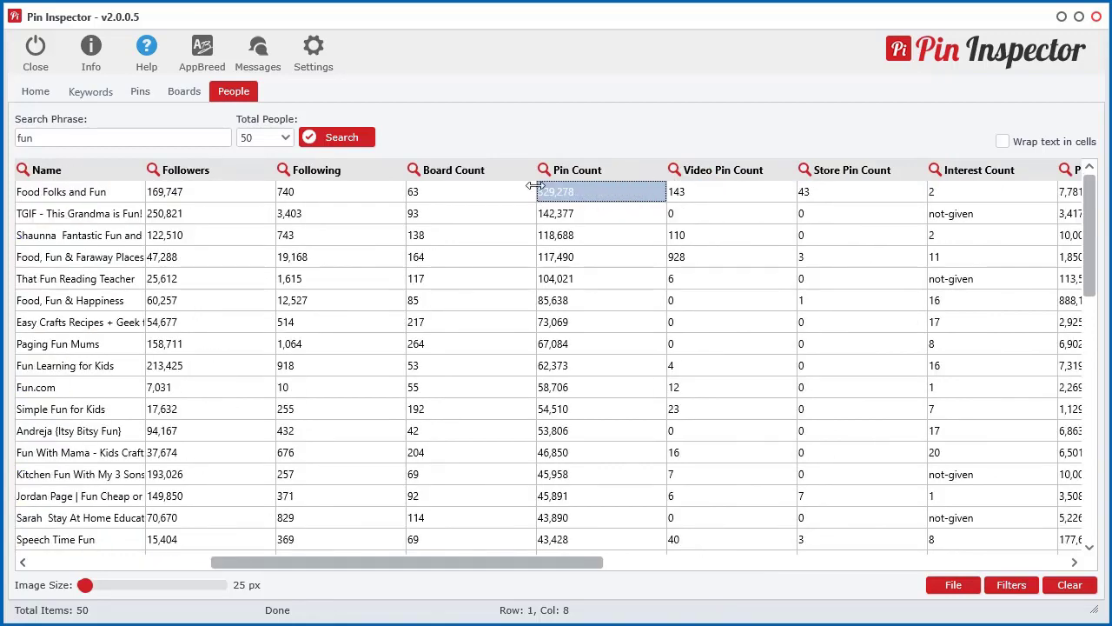
left_click(569, 189)
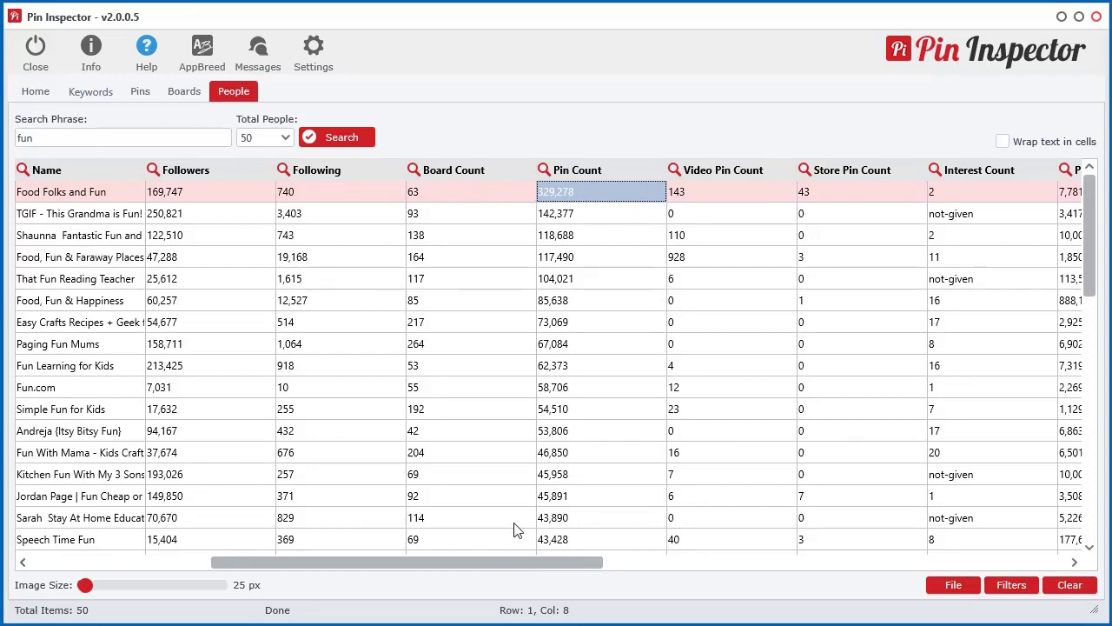
mouse_move(516, 562)
left_mouse_down()
mouse_move(337, 559)
mouse_move(499, 562)
left_mouse_up()
left_click(24, 193)
right_click(585, 228)
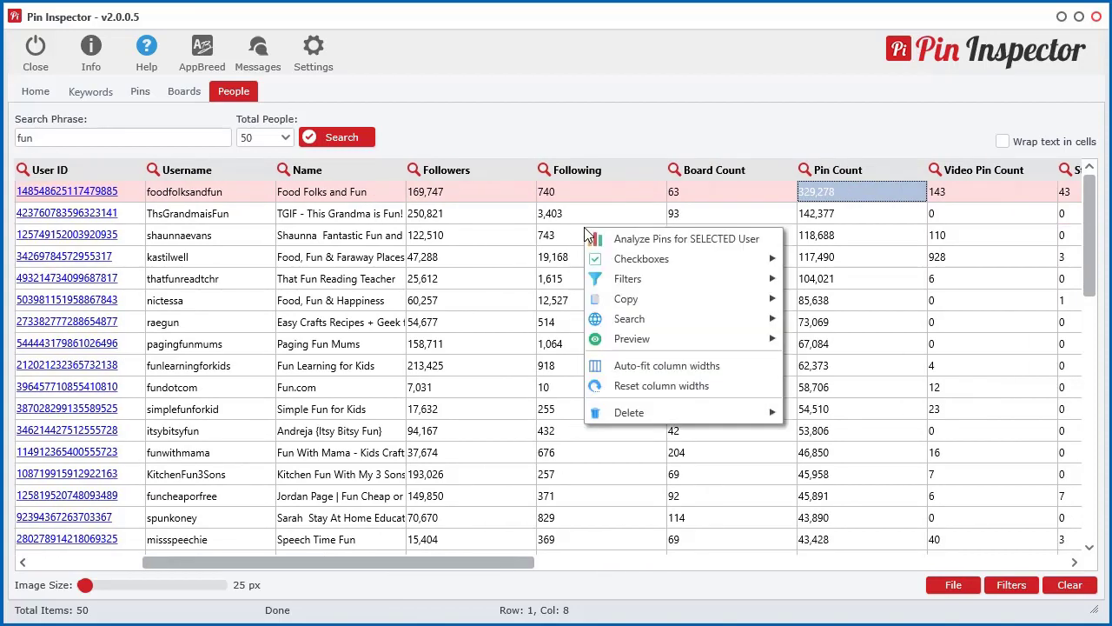
left_click(694, 244)
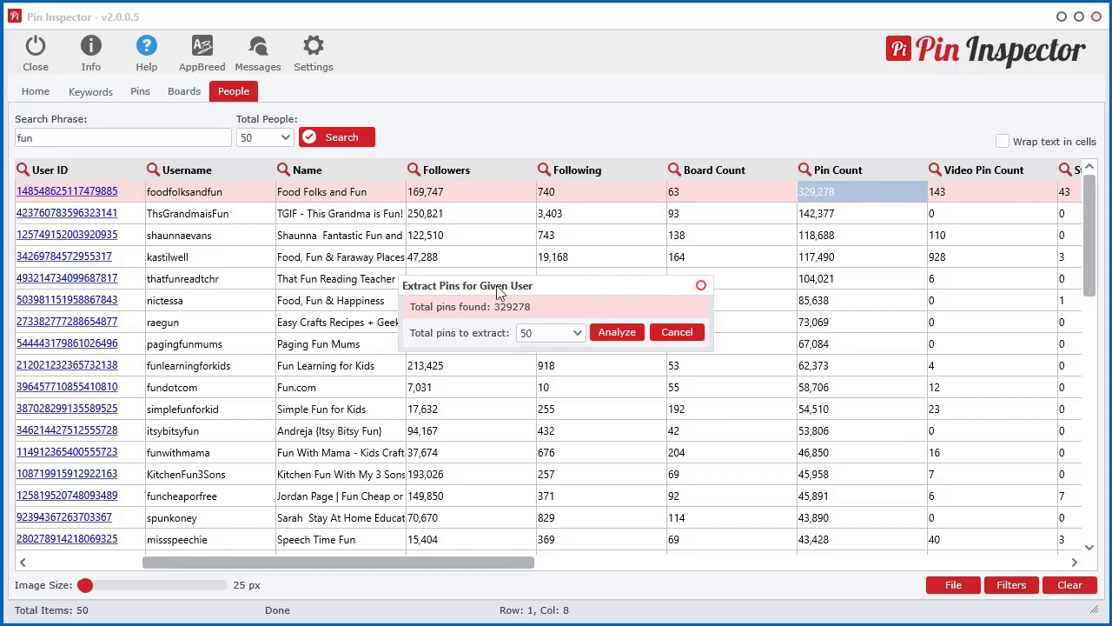
left_click(548, 339)
left_click(540, 372)
left_click(609, 337)
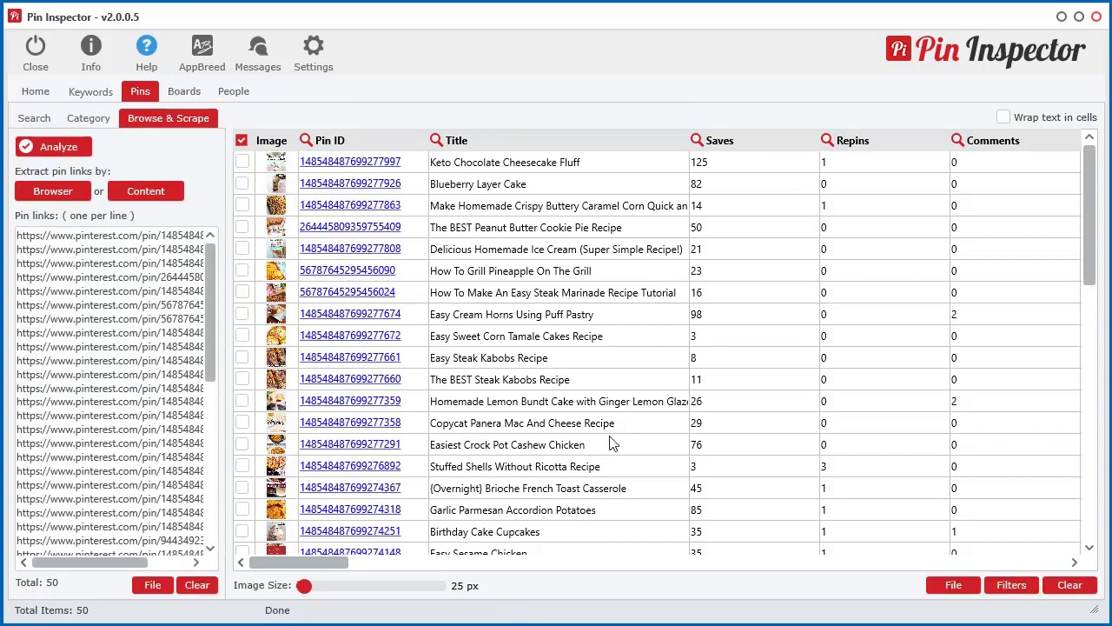
Sort the extracted pins by Saves and finally by Repins
left_click(735, 141)
left_click(735, 142)
left_click(876, 141)
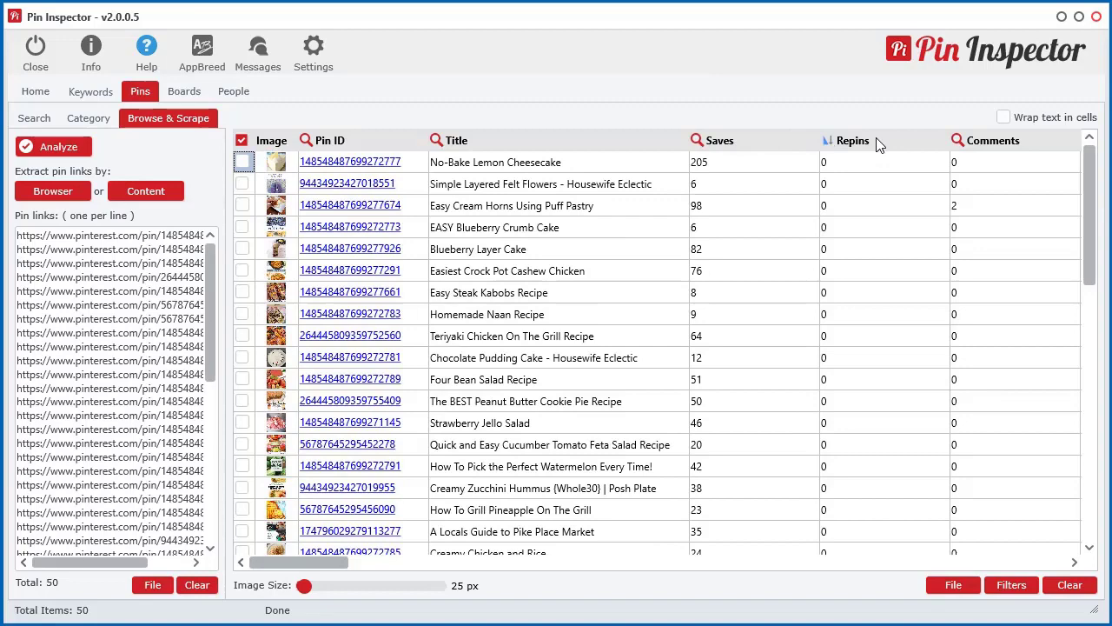
Sort the extracted pins by Total Reactions, highest first
left_click_drag(332, 566, 496, 573)
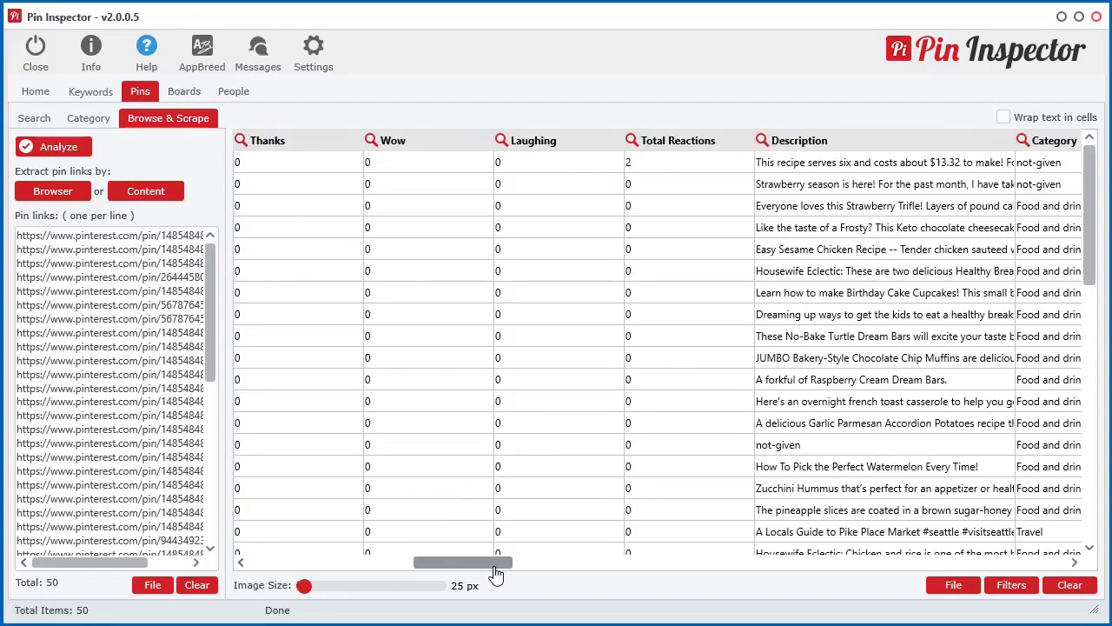
left_click(719, 137)
left_click(719, 137)
Examine the creator and promoter columns of the pin results and return to the first columns
left_click_drag(504, 567, 880, 557)
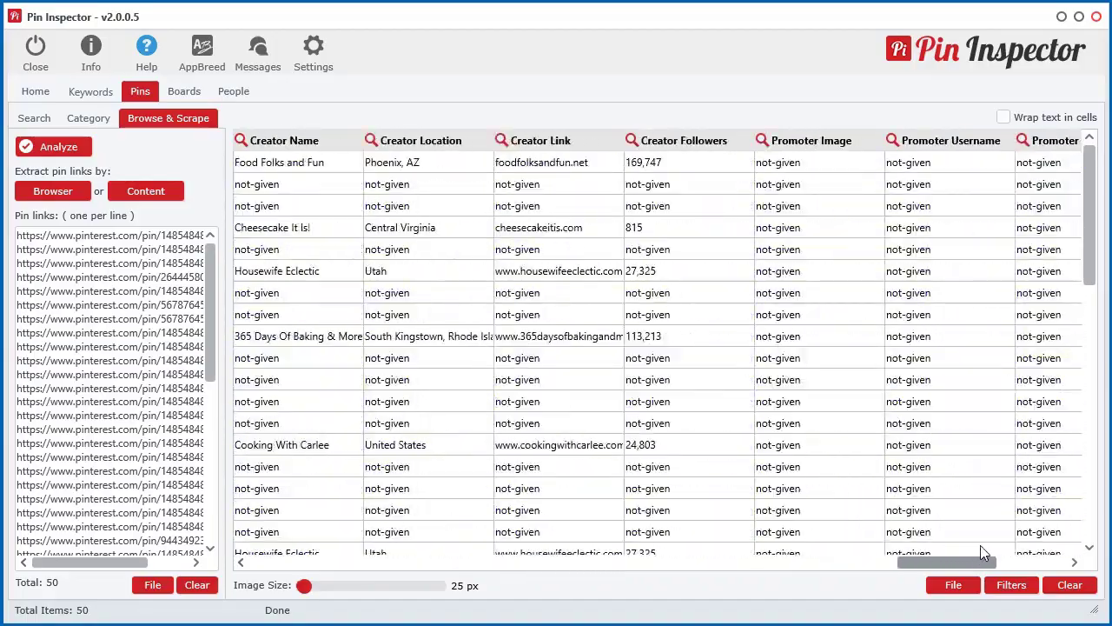
mouse_move(983, 557)
left_mouse_down()
mouse_move(1010, 546)
mouse_move(740, 562)
mouse_move(986, 570)
left_mouse_up()
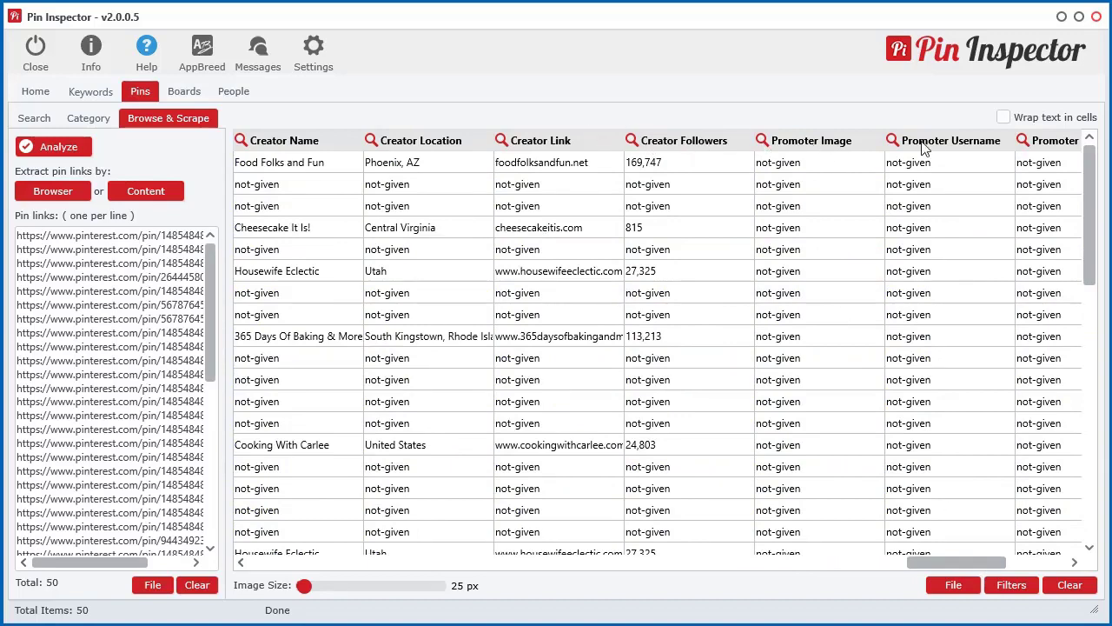
left_click_drag(970, 560, 303, 598)
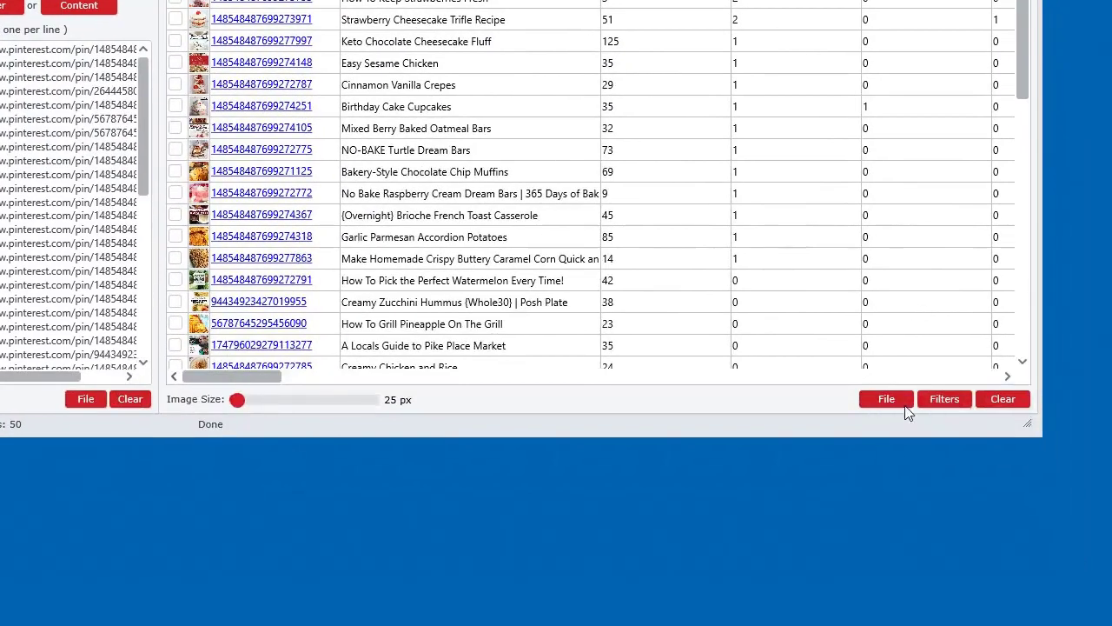
Preview the analyzed pins as a web page report and look through the pin images and their statistics
left_click(906, 411)
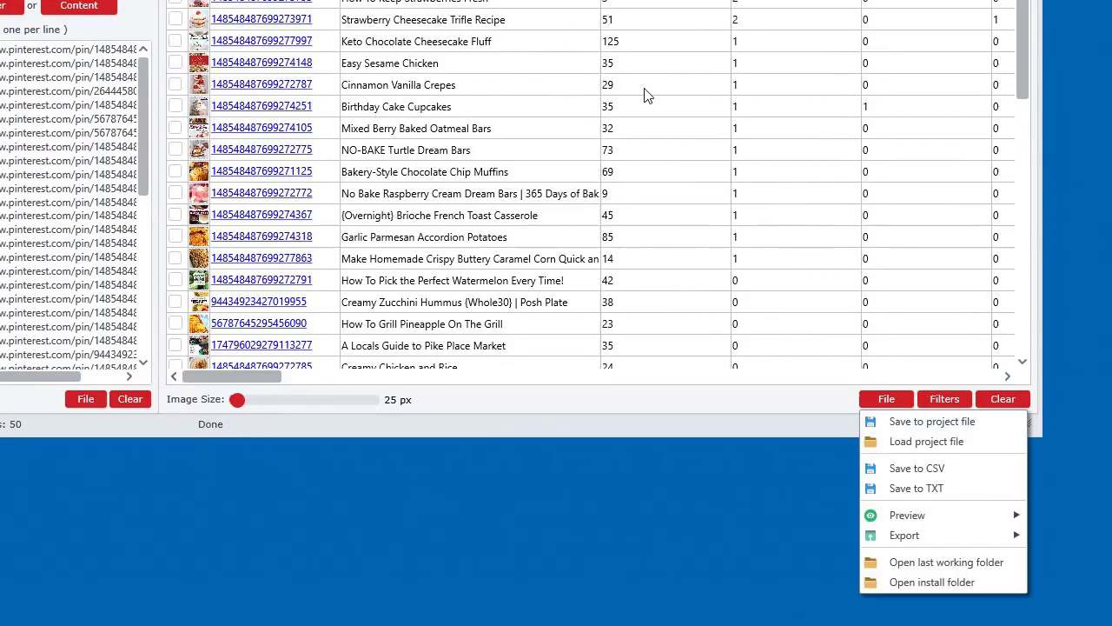
right_click(643, 88)
mouse_move(766, 196)
left_click(916, 205)
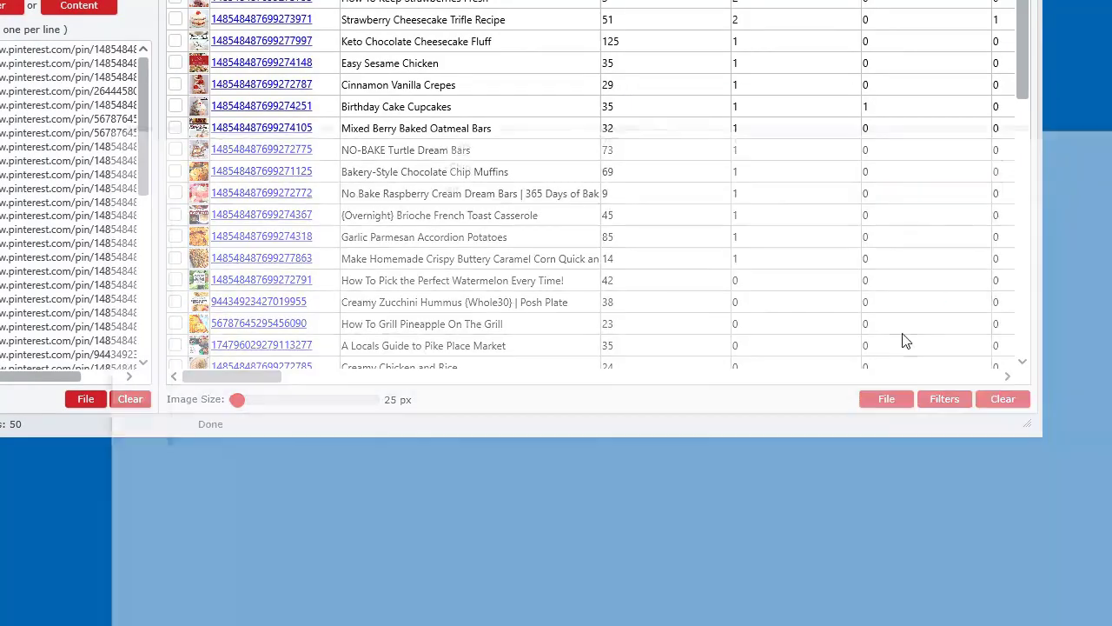
left_click(246, 138)
scroll(434, 293, "down", 15)
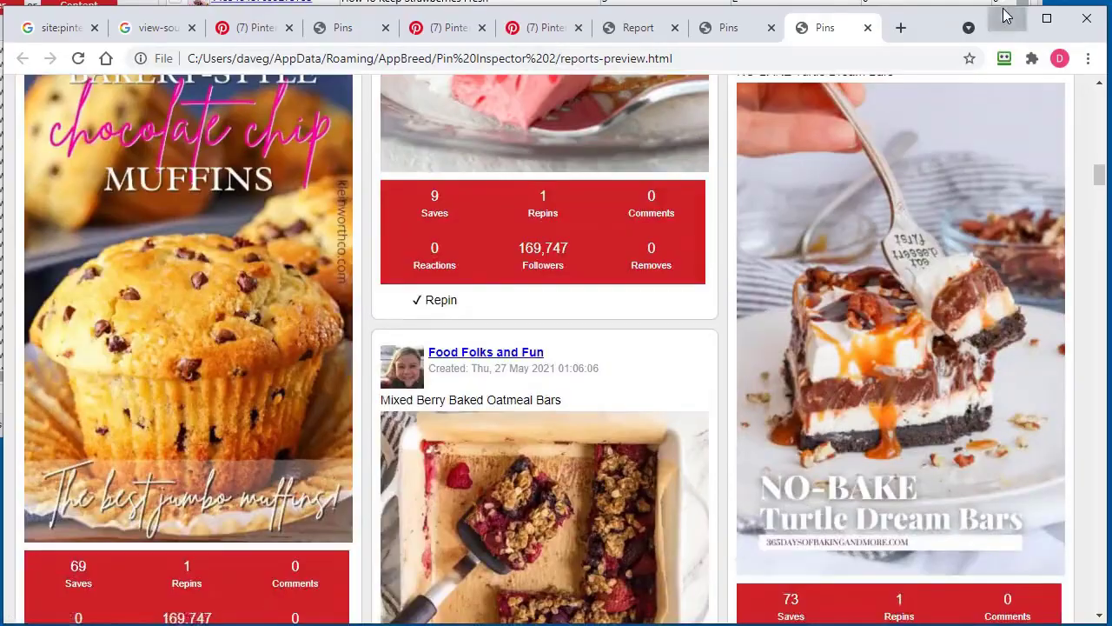
left_click(1005, 17)
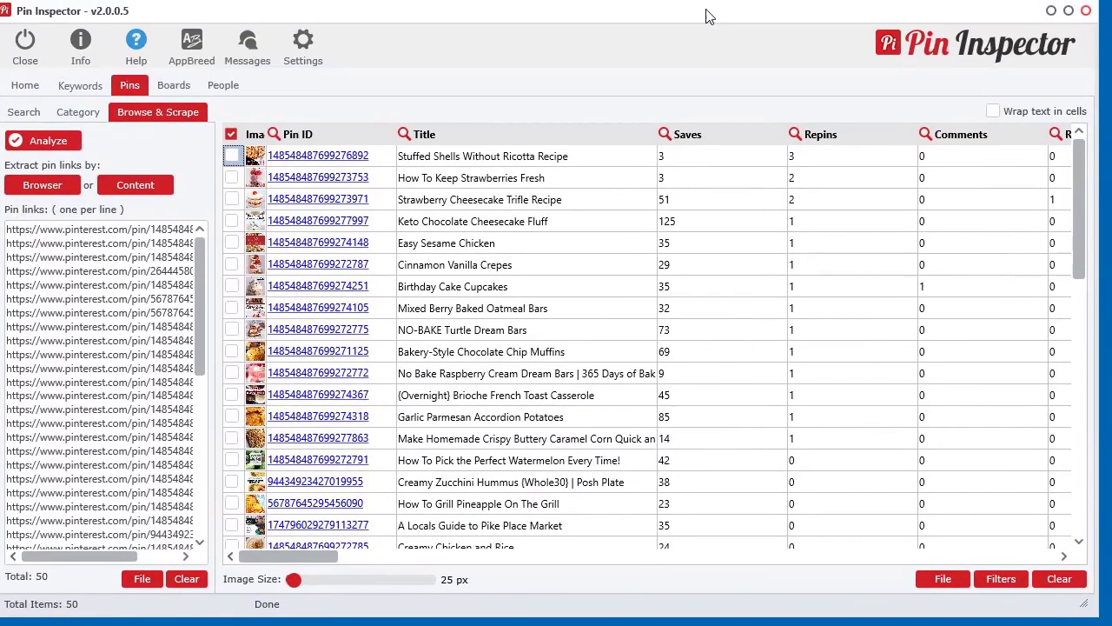
Filter the people results to Followers greater than 1,000 and Following greater than 200
left_click(230, 86)
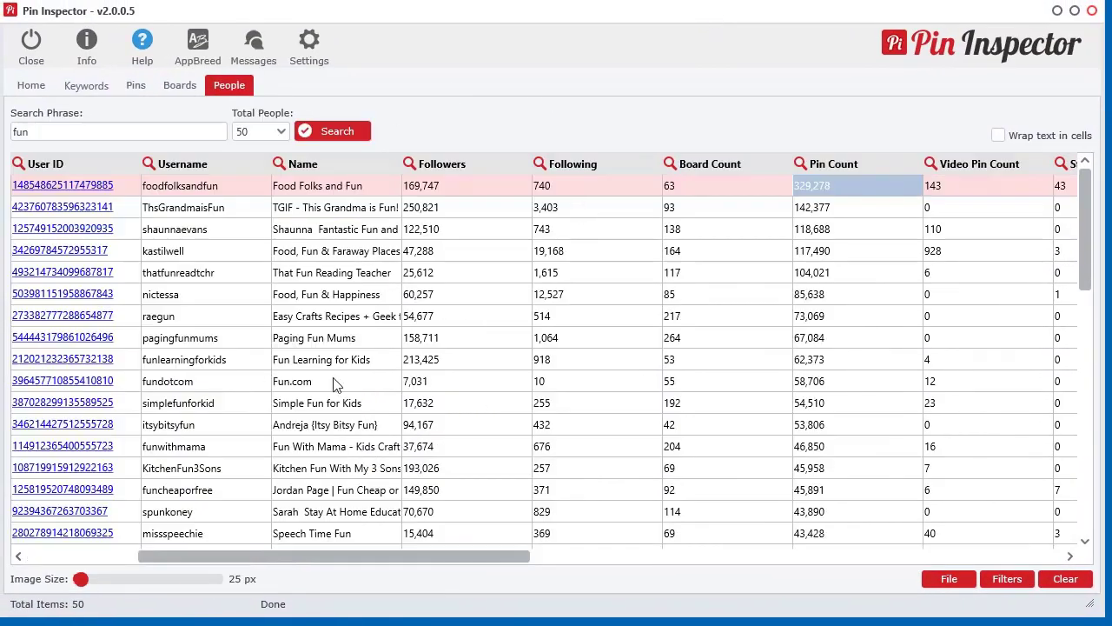
left_click_drag(393, 555, 338, 540)
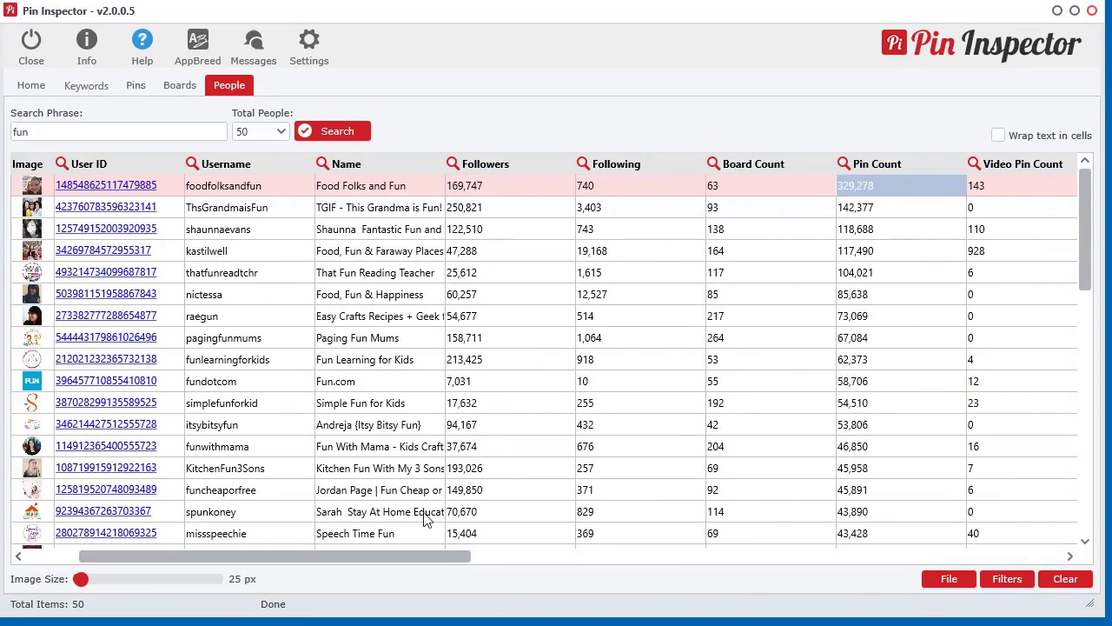
left_click(452, 165)
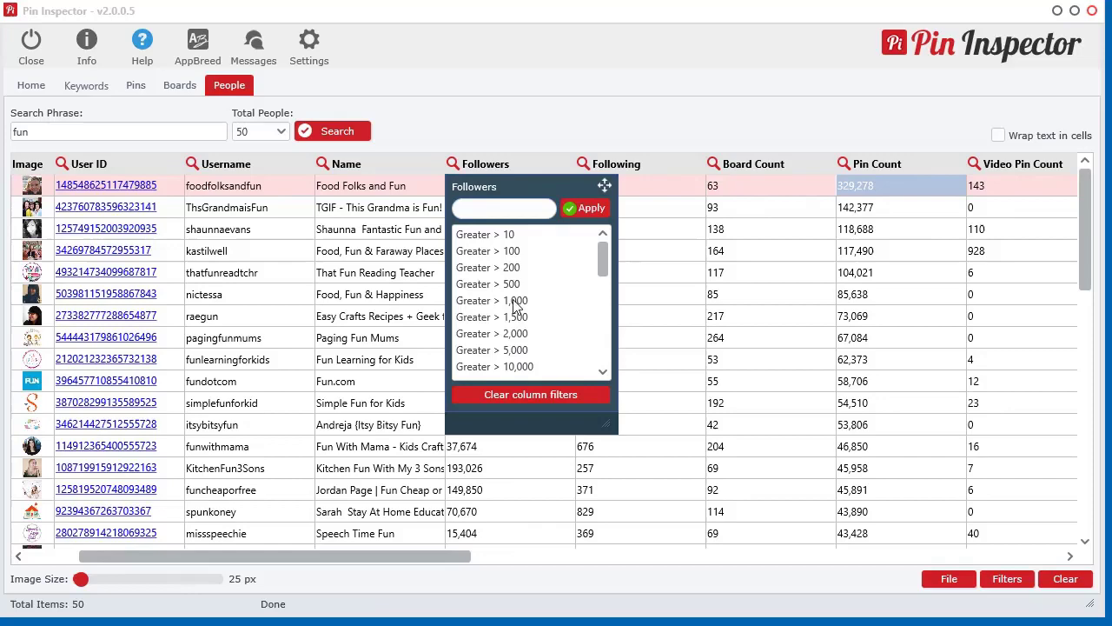
left_click(513, 302)
left_click(583, 164)
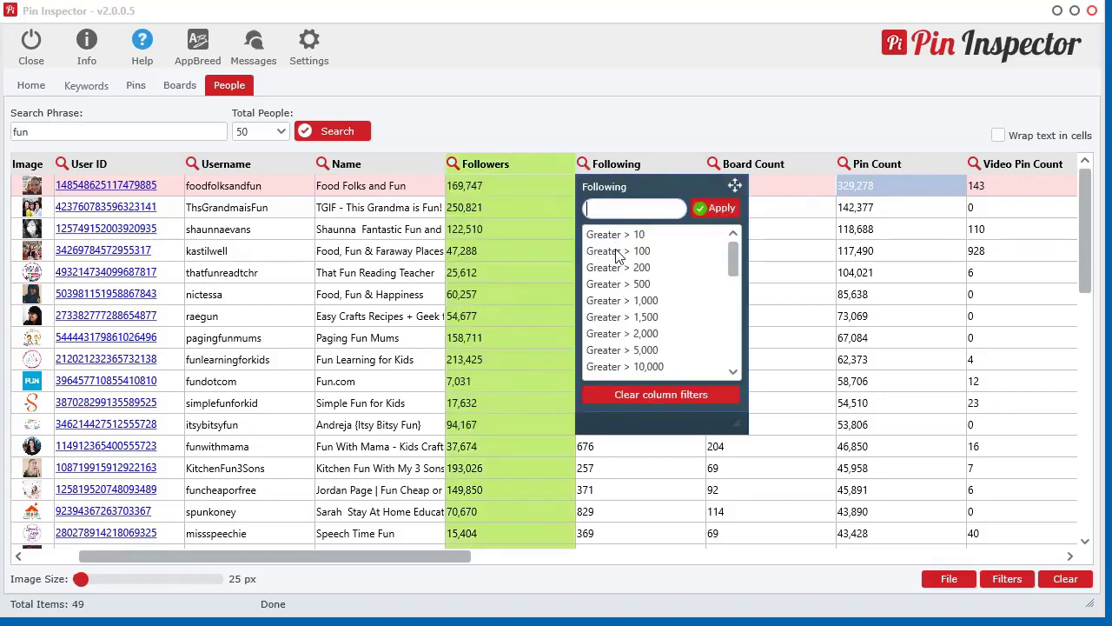
left_click(647, 268)
Filter the people results by Board Count, trying greater than 500 and settling on greater than 50
left_click(713, 164)
left_click(748, 300)
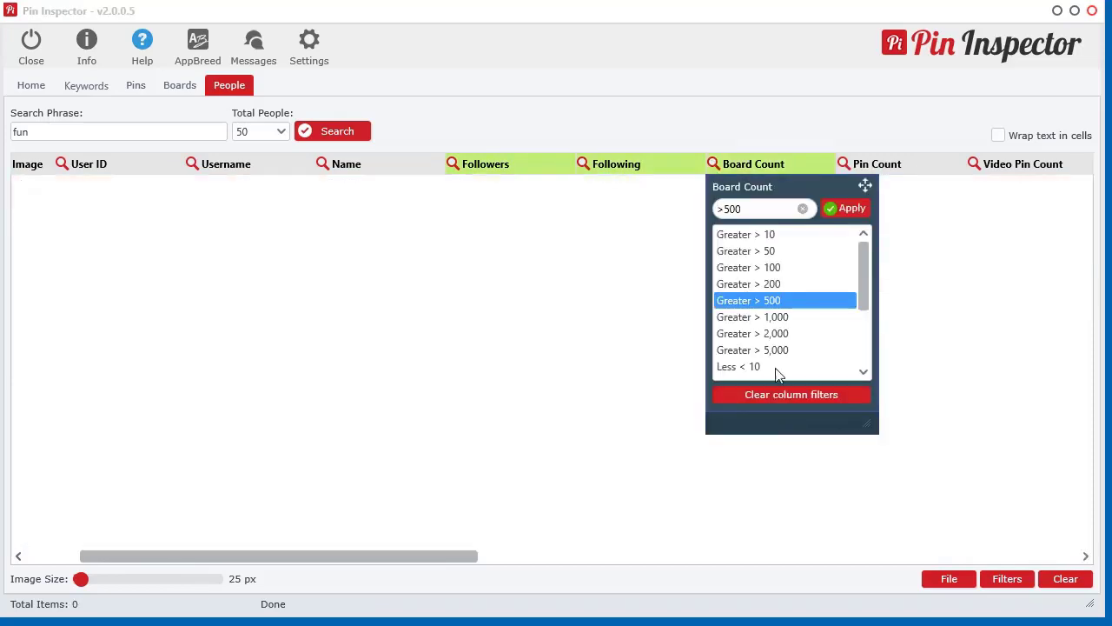
left_click(745, 250)
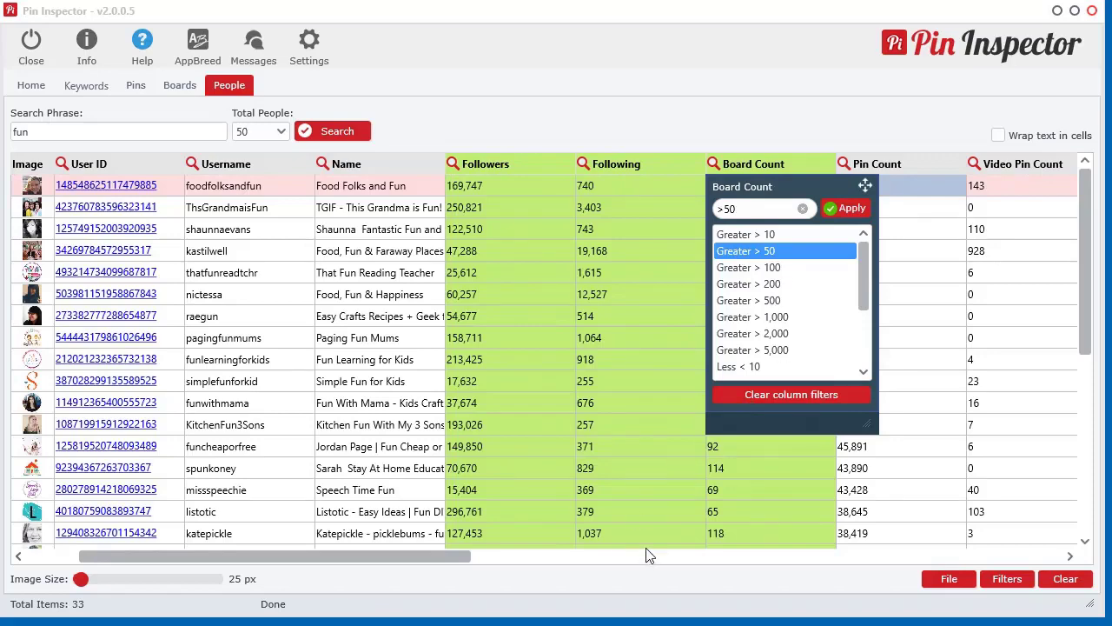
left_click(641, 511)
left_click_drag(415, 556, 472, 553)
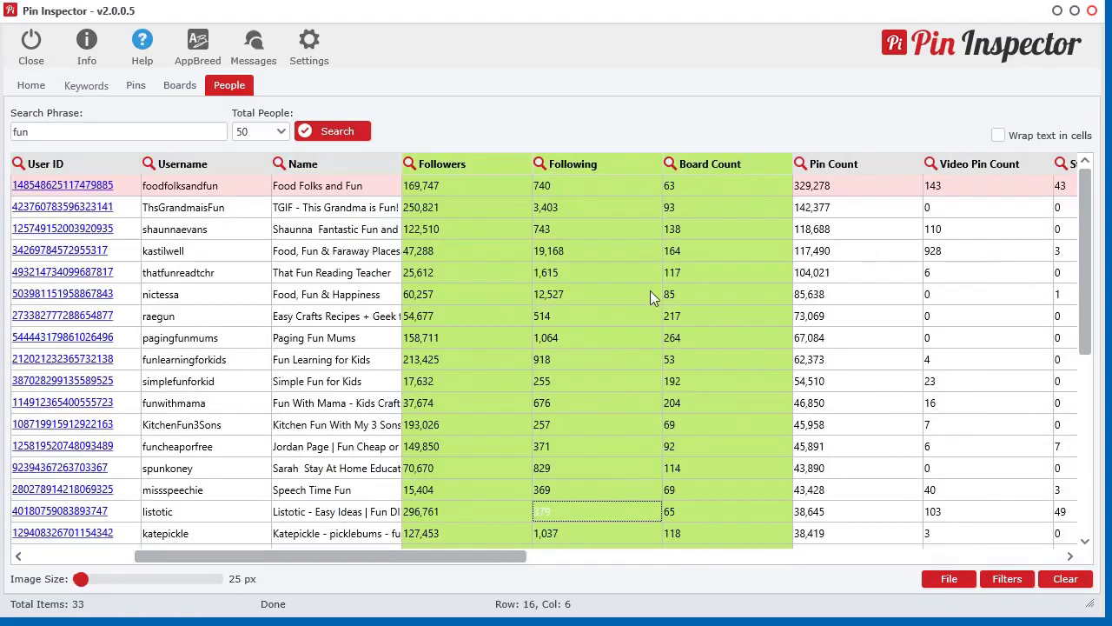
Deselect the user with the highest pin count and clear all filters from the people results
scroll(459, 555, "left", 2)
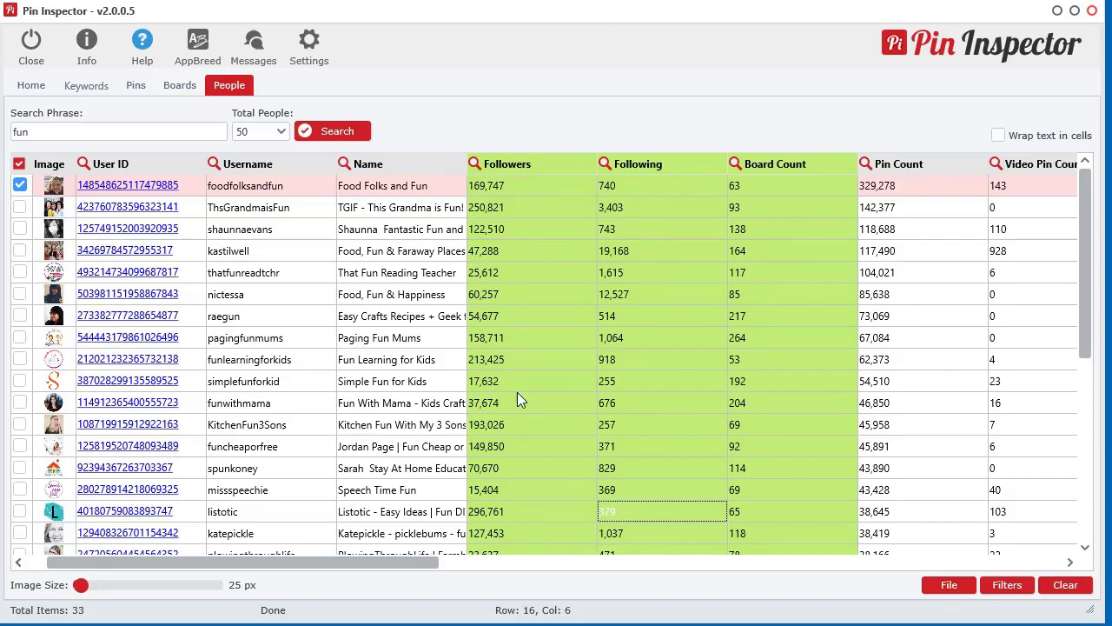
left_click(19, 186)
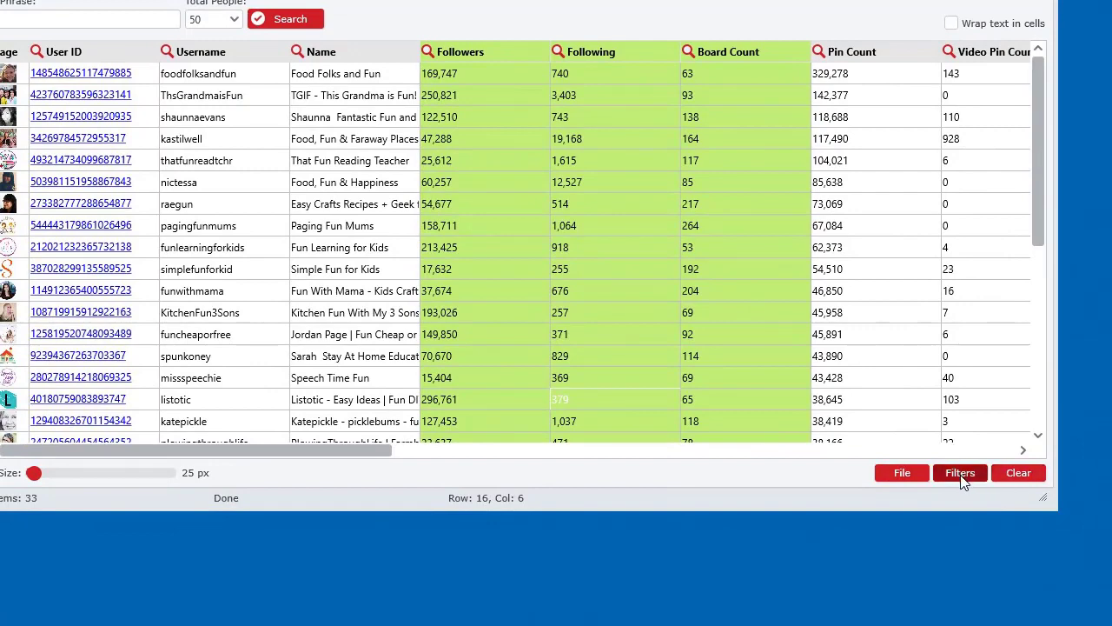
left_click(960, 475)
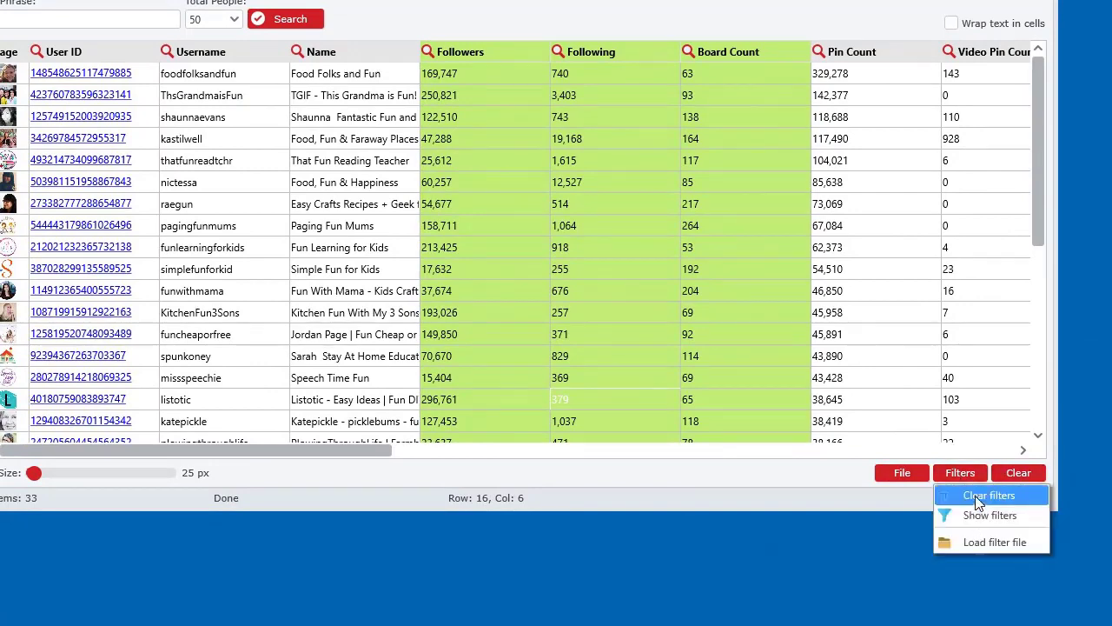
left_click(978, 495)
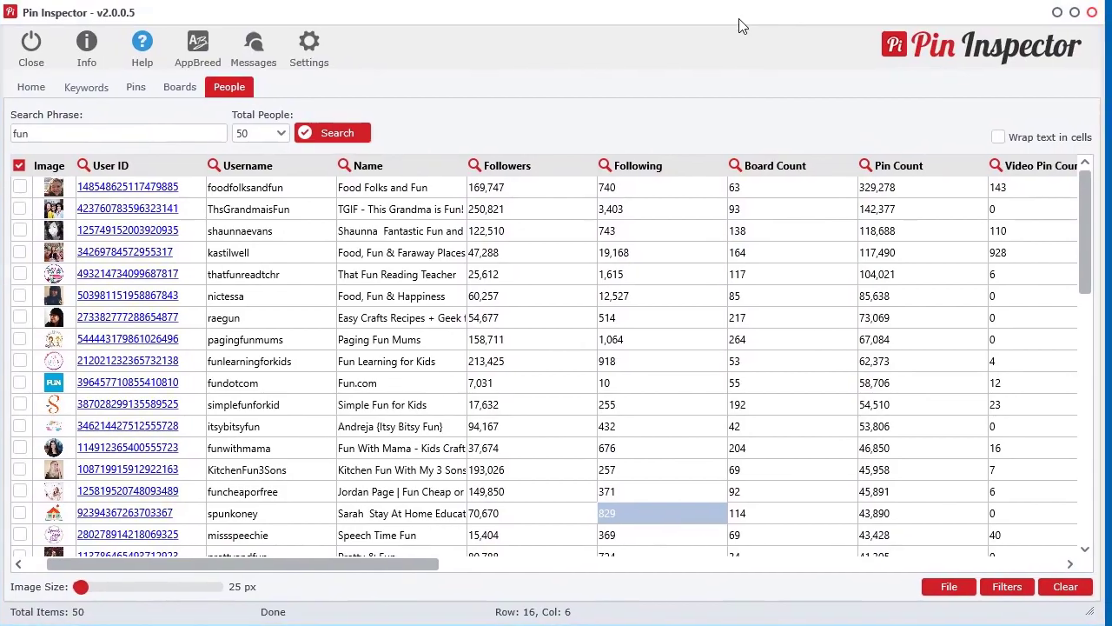
mouse_move(299, 561)
left_mouse_down()
mouse_move(917, 560)
mouse_move(281, 561)
left_mouse_up()
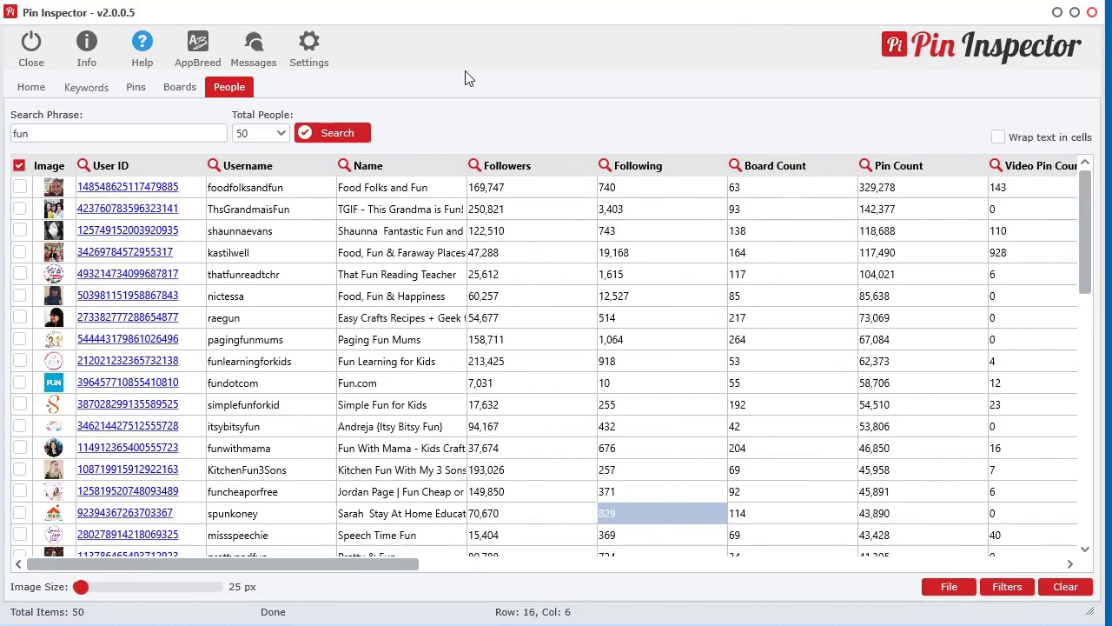
Examine the Google bookmarks in the built-in browser for extracting pin links, close it and return to the people results
left_click(184, 91)
left_click(136, 87)
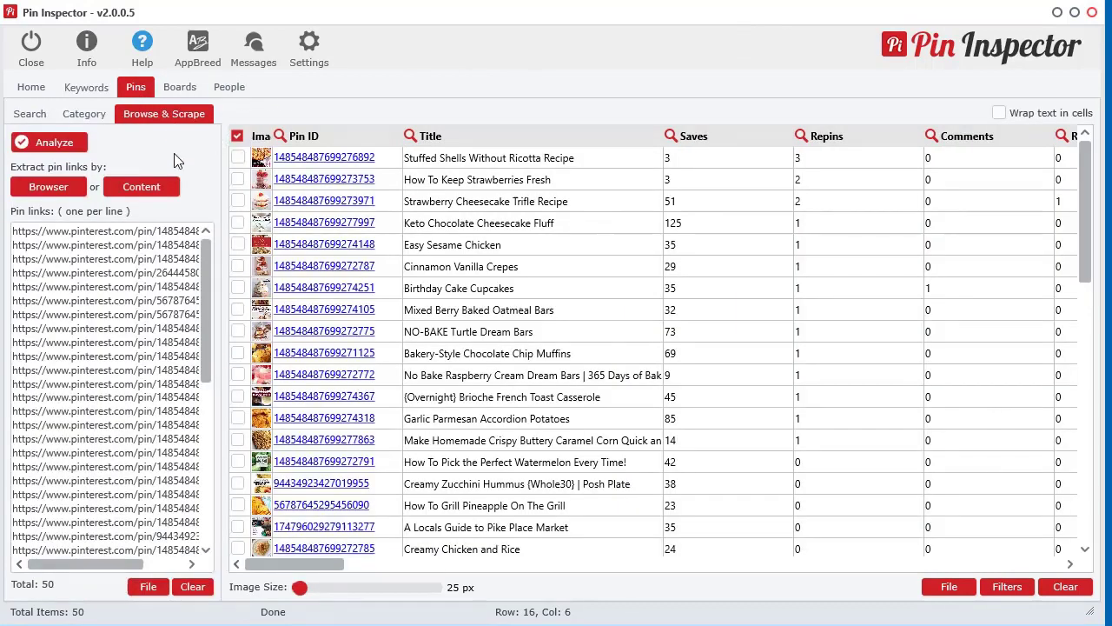
left_click(22, 189)
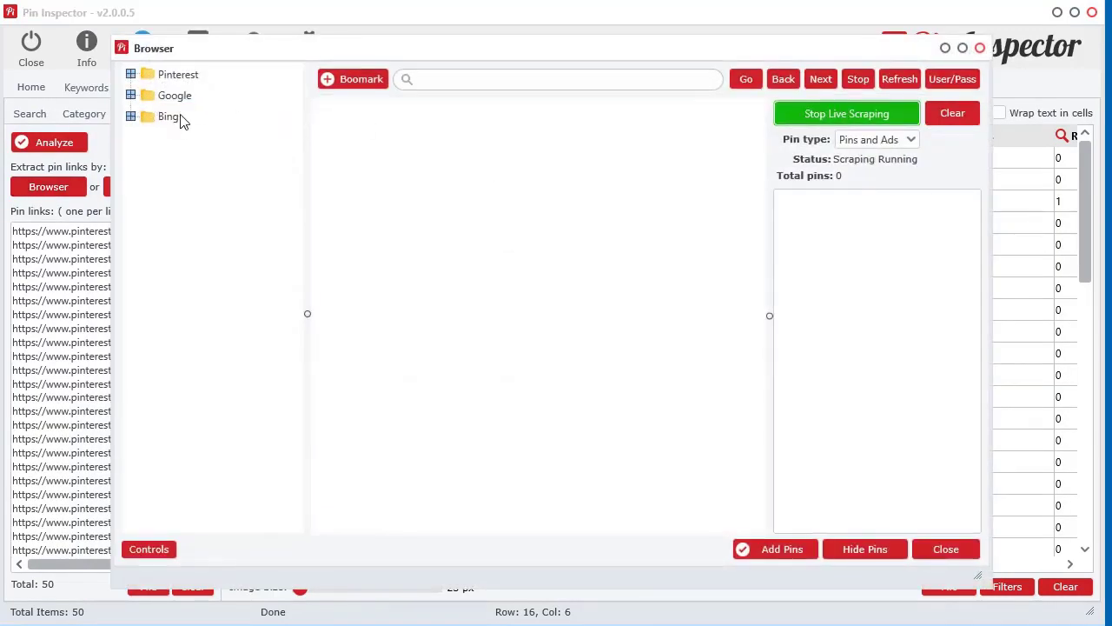
left_click(130, 94)
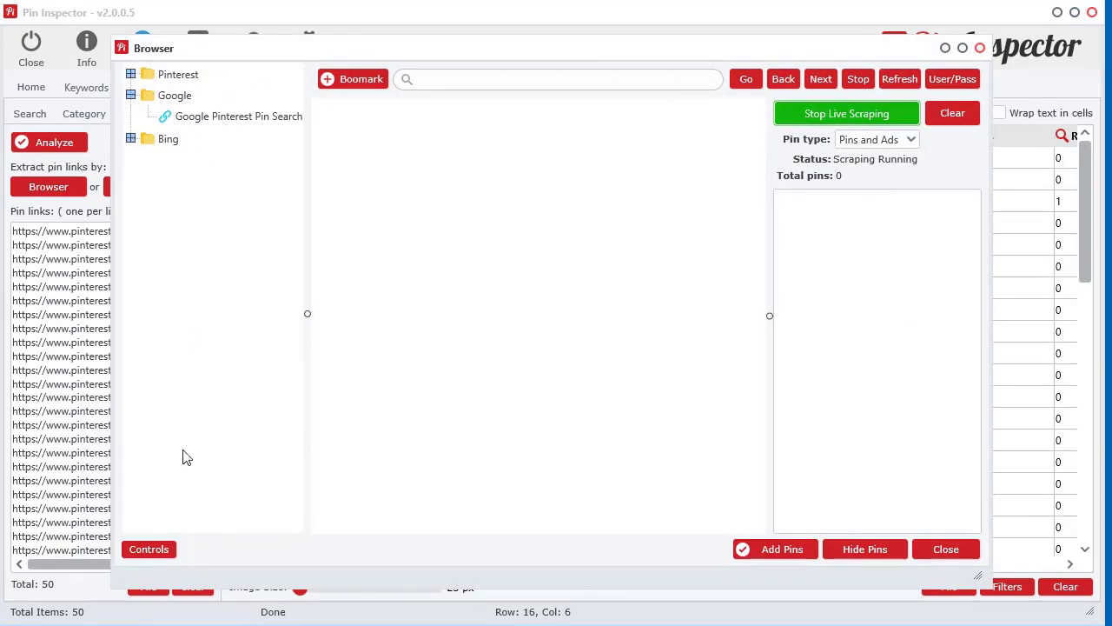
left_click(965, 553)
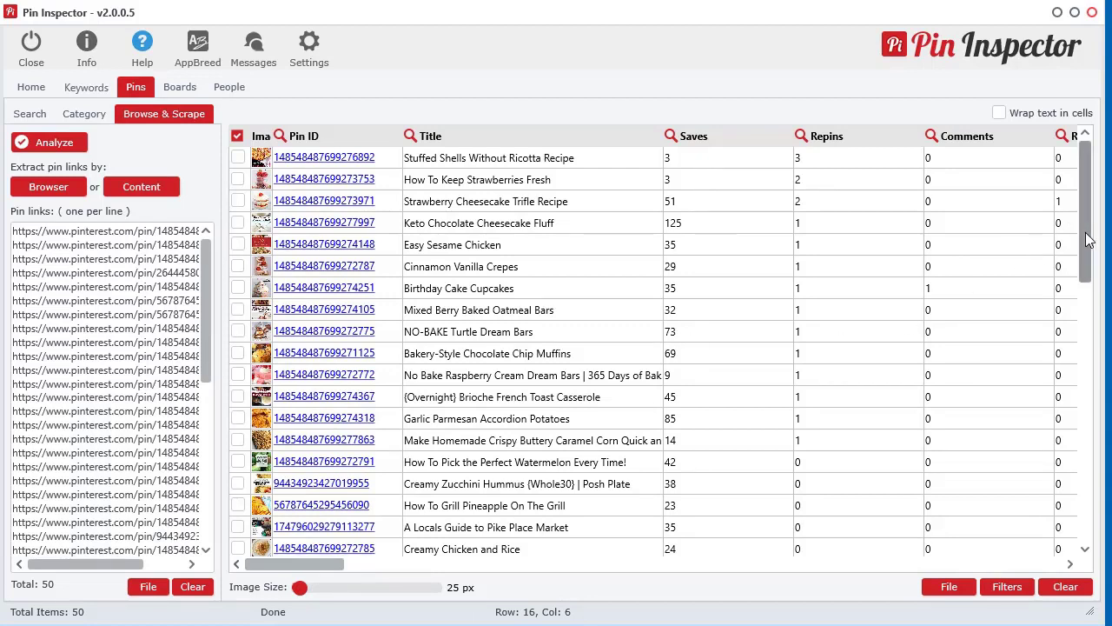
left_click(232, 91)
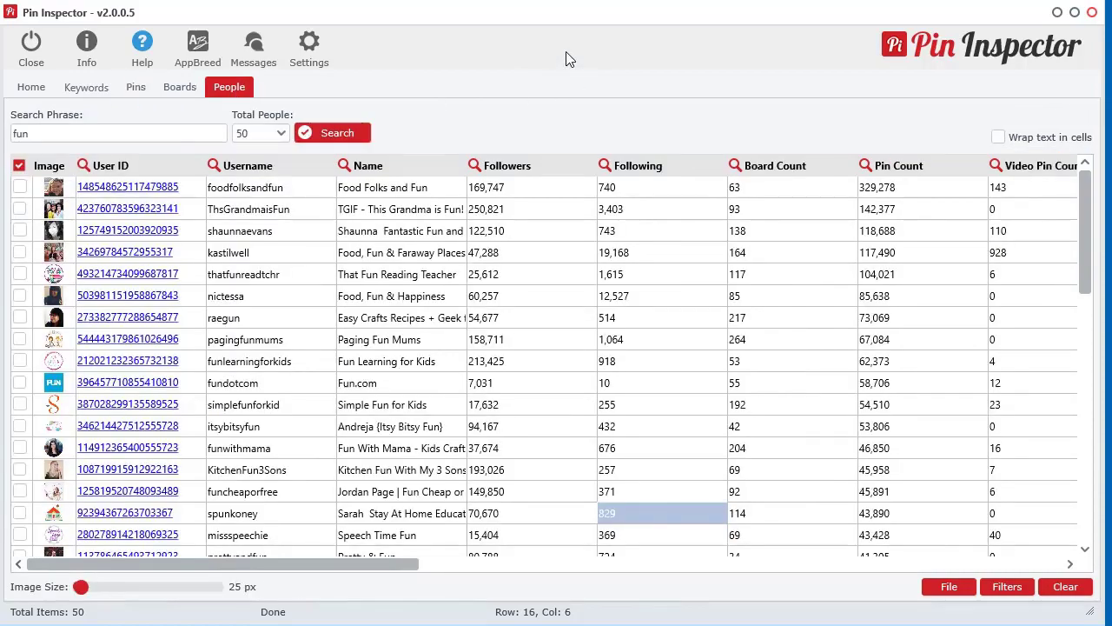
mouse_move(389, 561)
left_mouse_down()
mouse_move(1032, 574)
mouse_move(409, 565)
left_mouse_up()
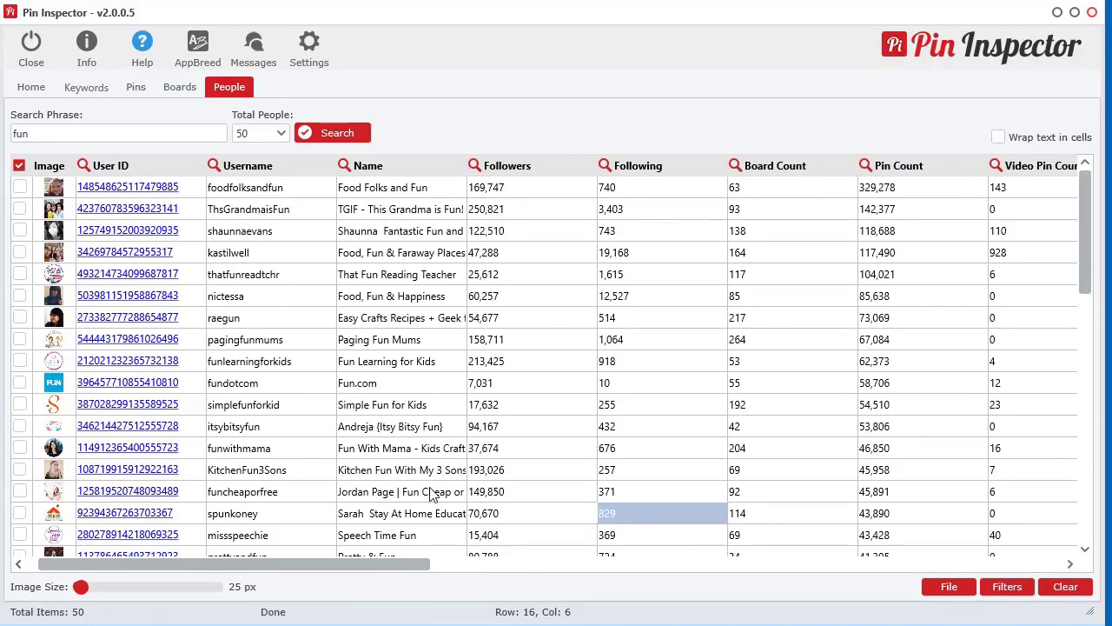